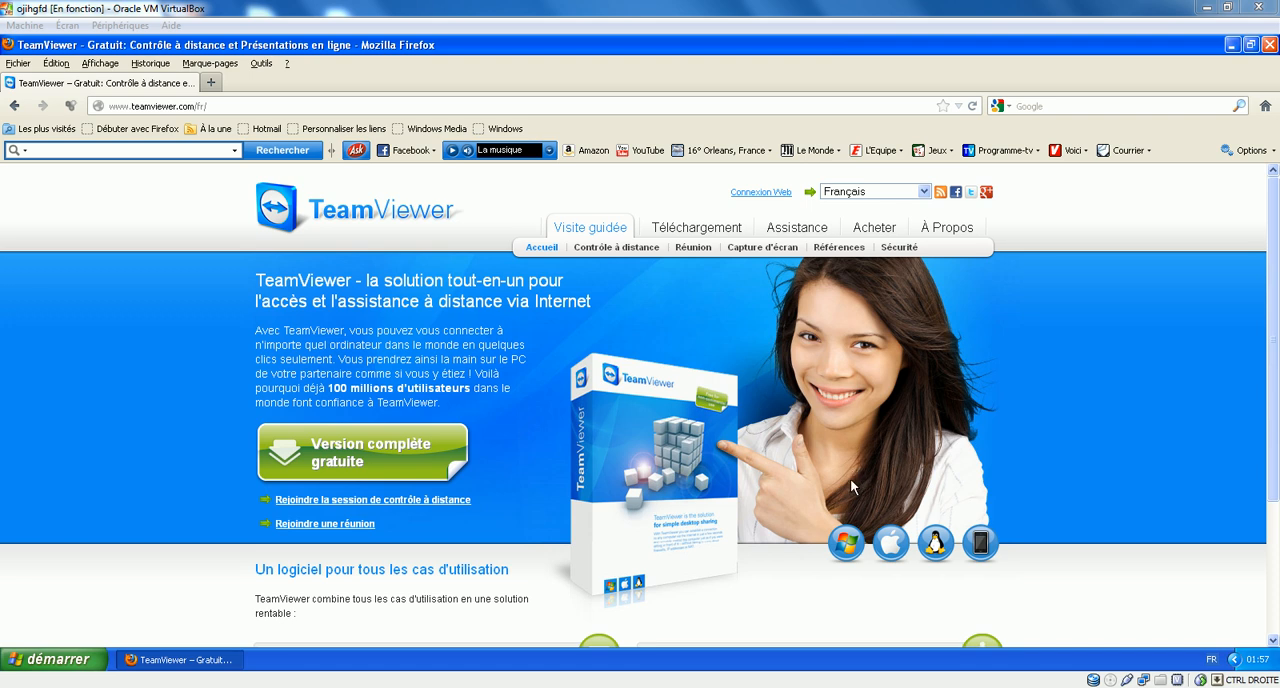
# Step: Download the full Windows version of TeamViewer from its website and save TeamViewer_Setup_fr.exe
pyautogui.click(847, 543)
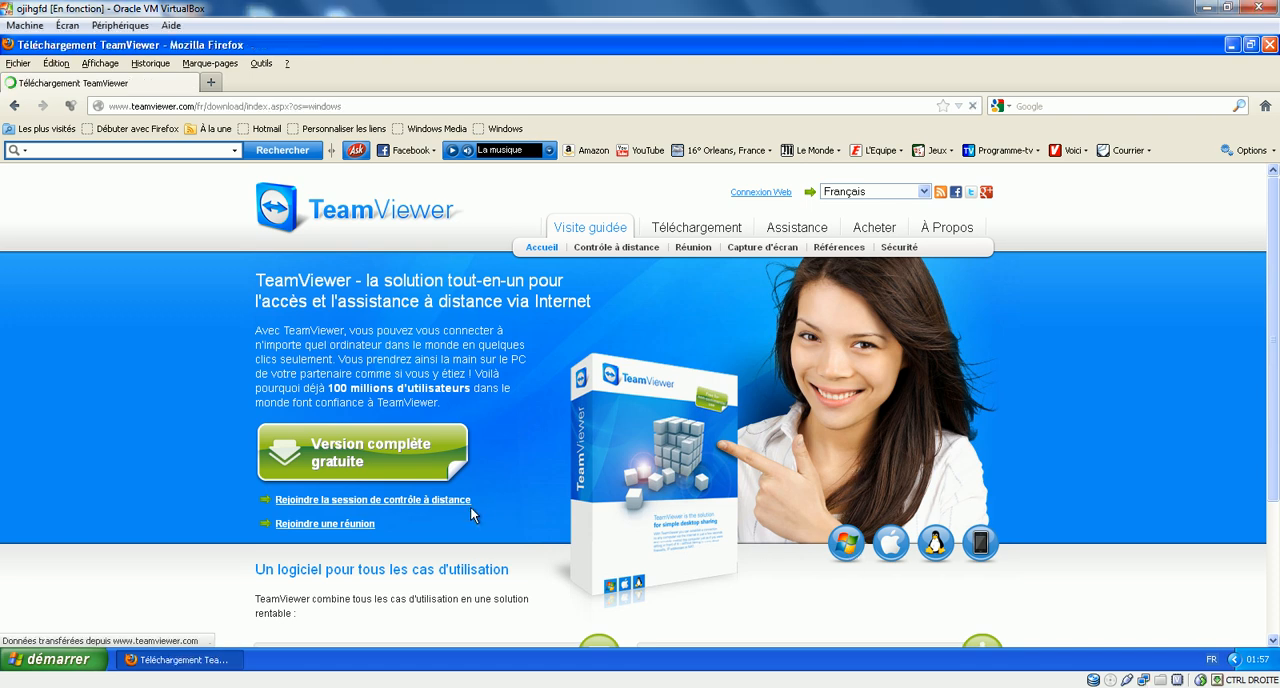
pyautogui.scroll(-5, 197, 388)
pyautogui.scroll(2, 197, 388)
pyautogui.click(467, 460)
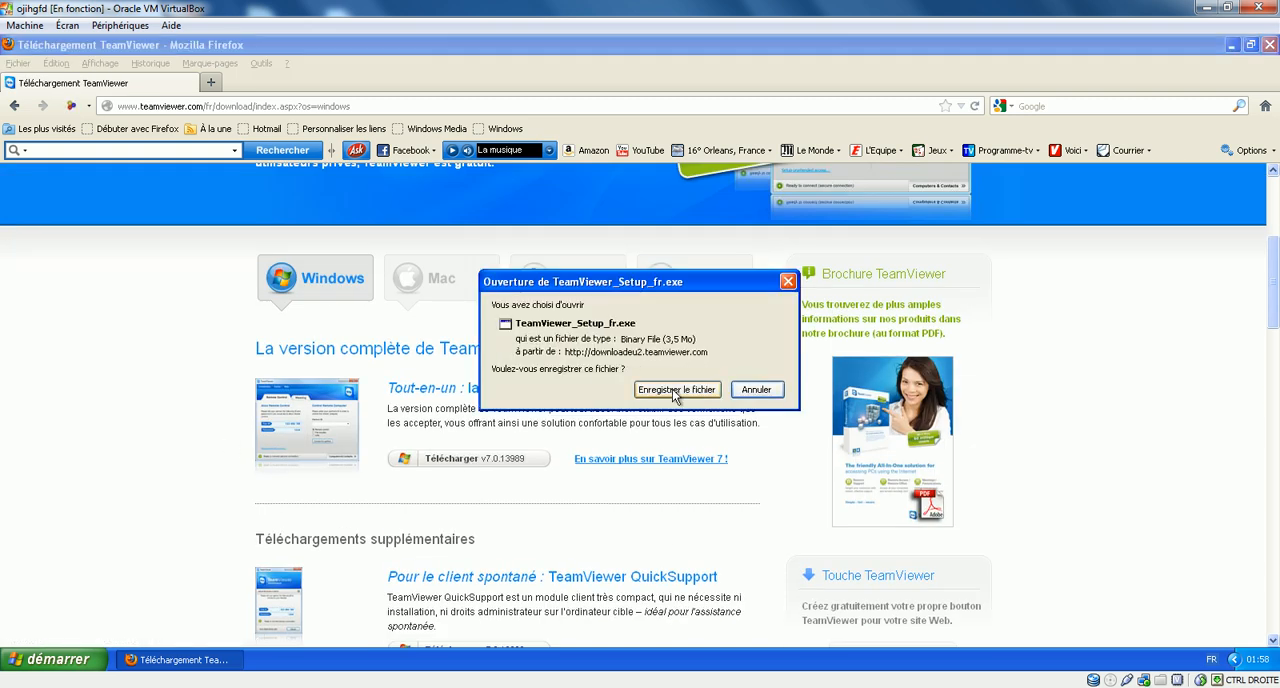
pyautogui.click(676, 392)
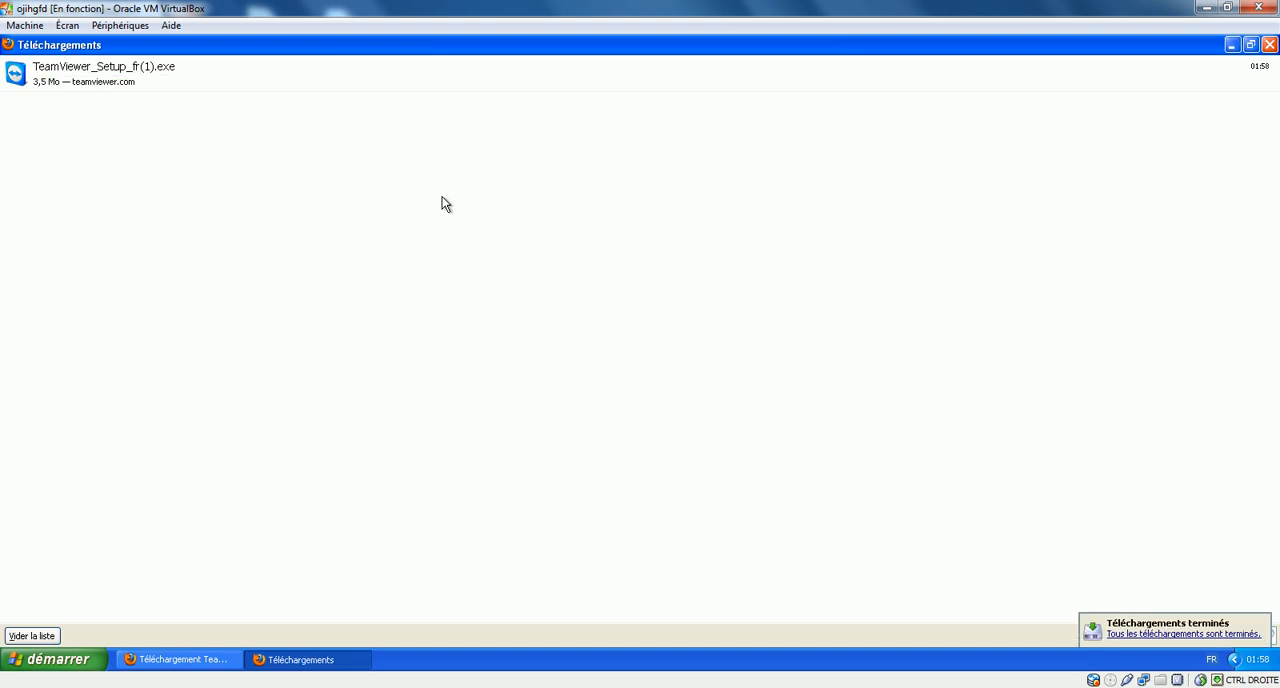
# Step: Run the downloaded TeamViewer_Setup_fr(1).exe installer and allow it through the security warnings
pyautogui.doubleClick(389, 77)
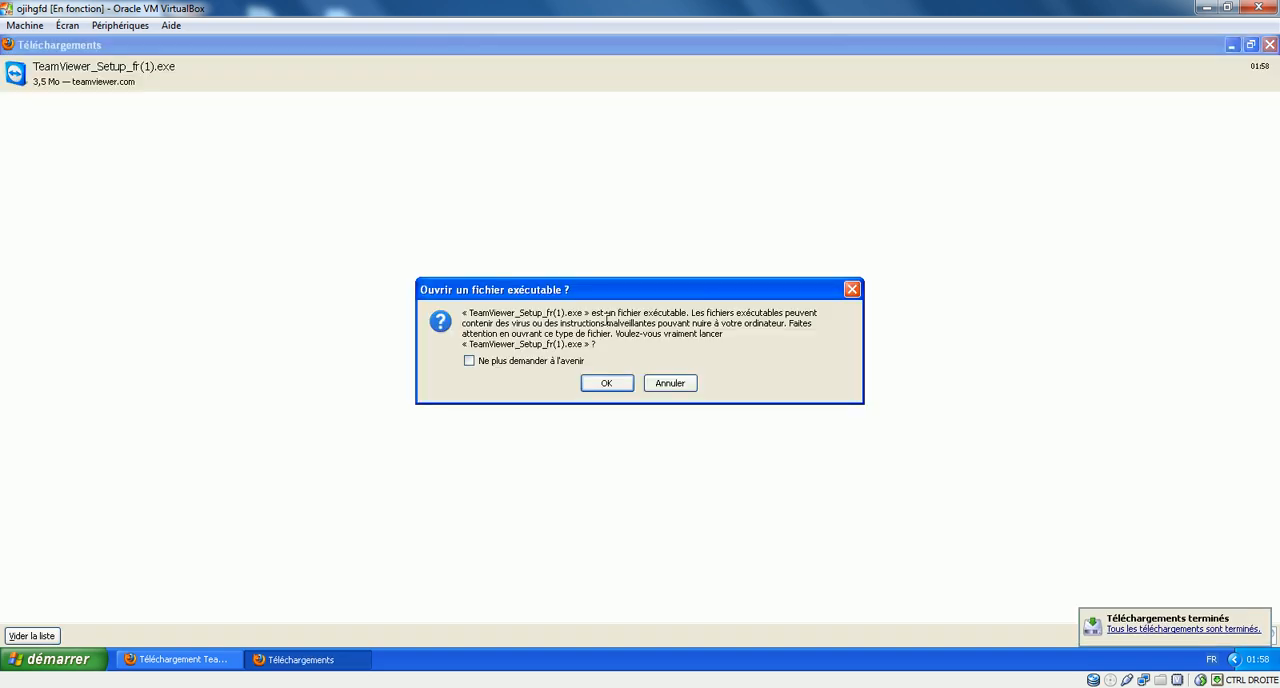
pyautogui.click(601, 385)
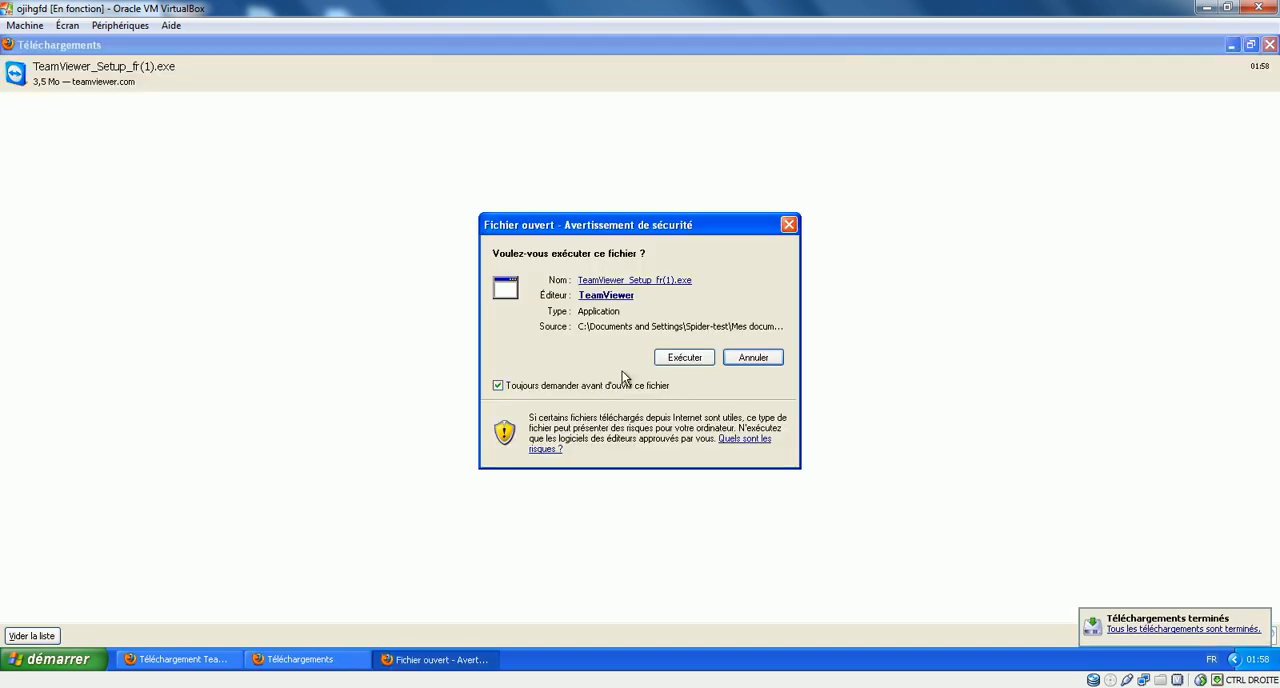
pyautogui.click(688, 359)
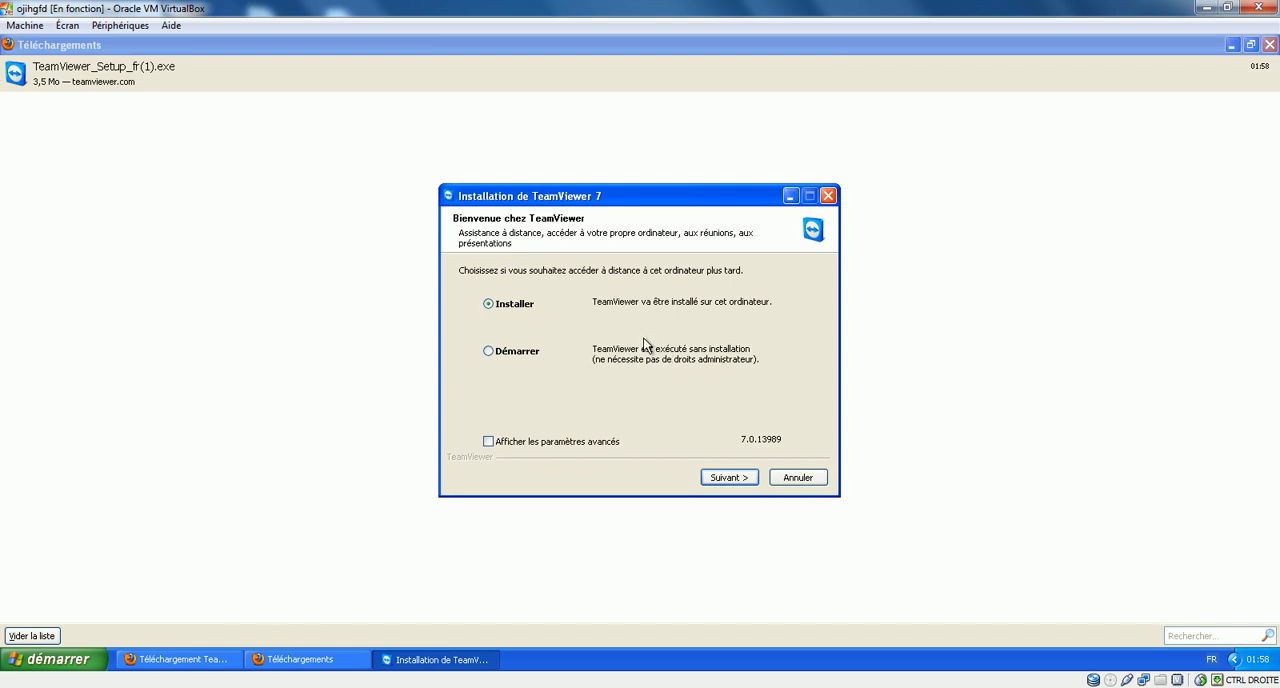
# Step: Install TeamViewer 7 for personal, non-commercial use, accepting the licence terms and keeping the default of no later remote access
pyautogui.click(731, 477)
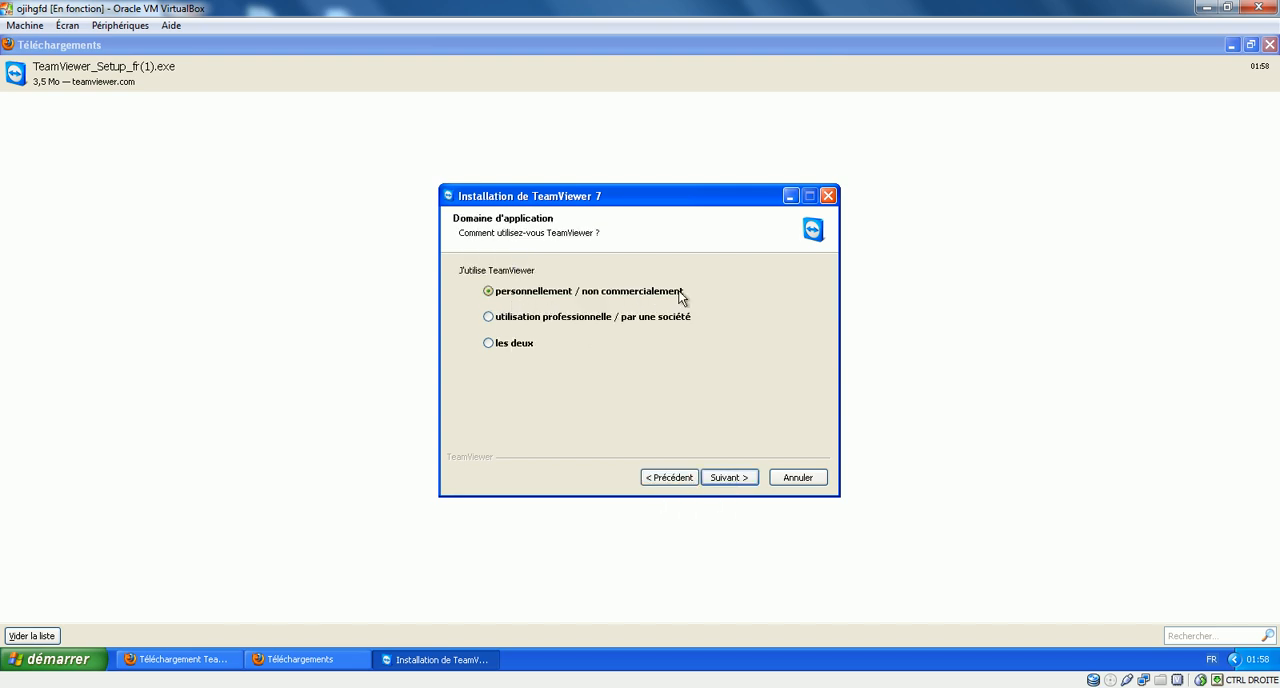
pyautogui.click(736, 476)
pyautogui.click(522, 416)
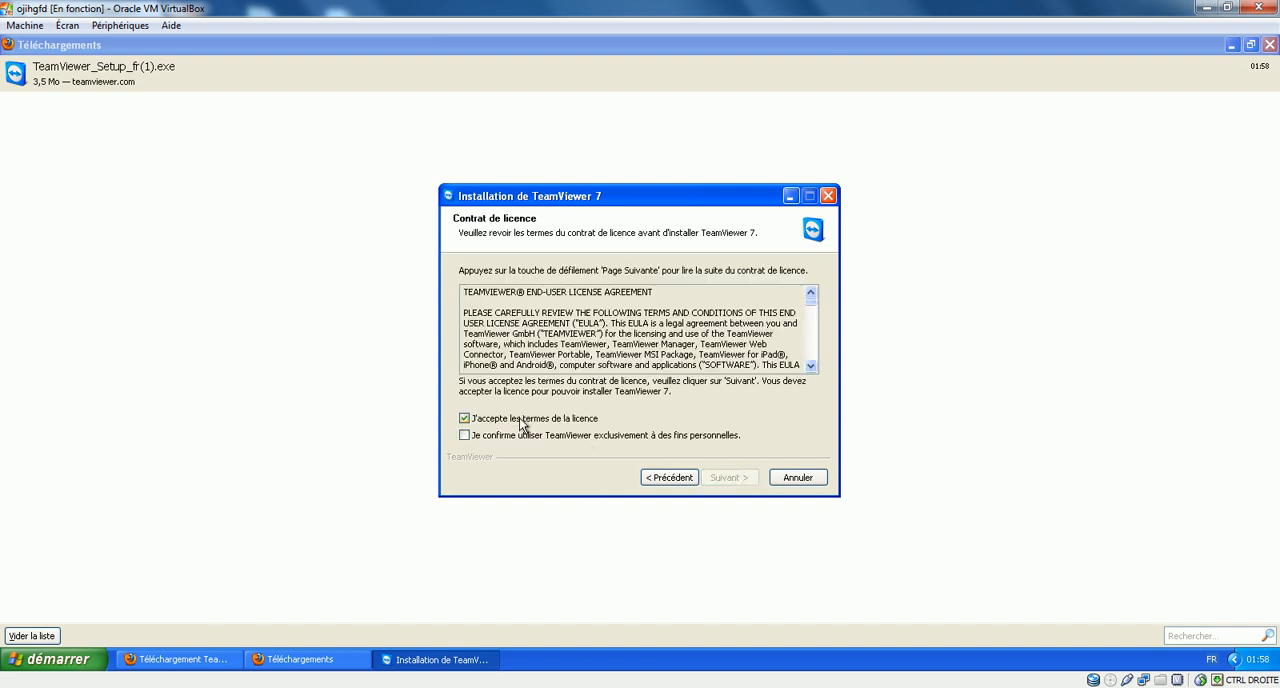
pyautogui.click(496, 436)
pyautogui.click(740, 478)
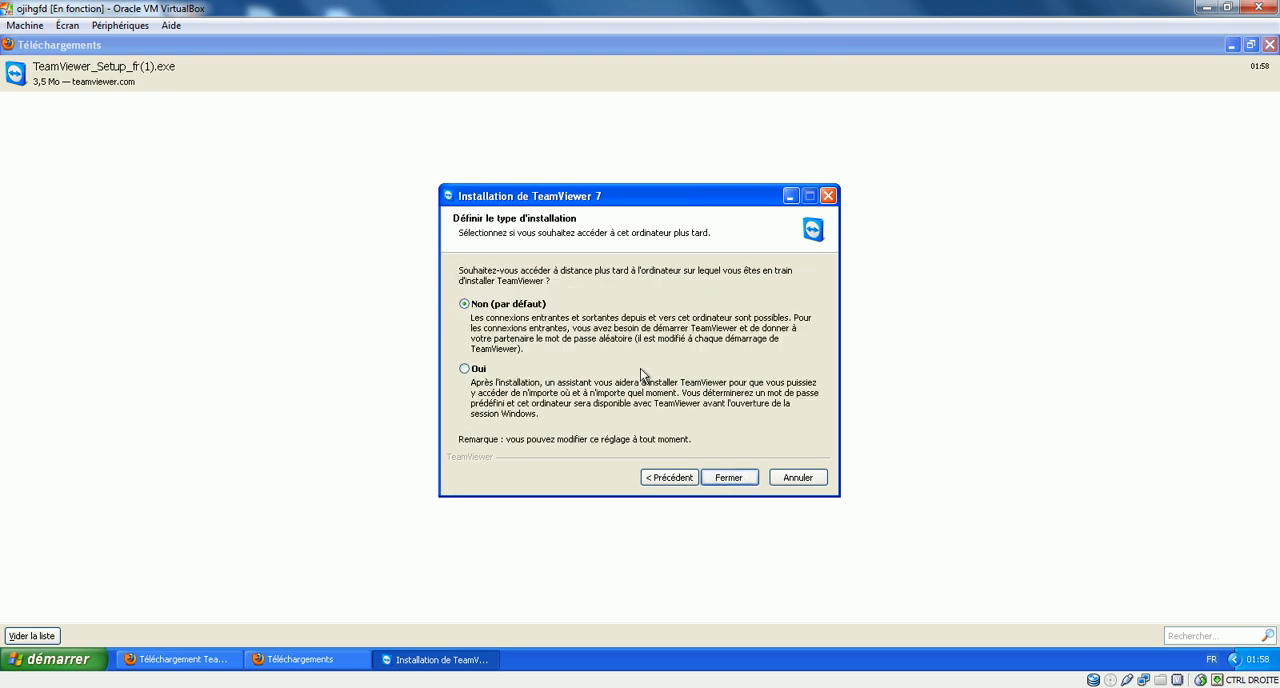
pyautogui.click(734, 479)
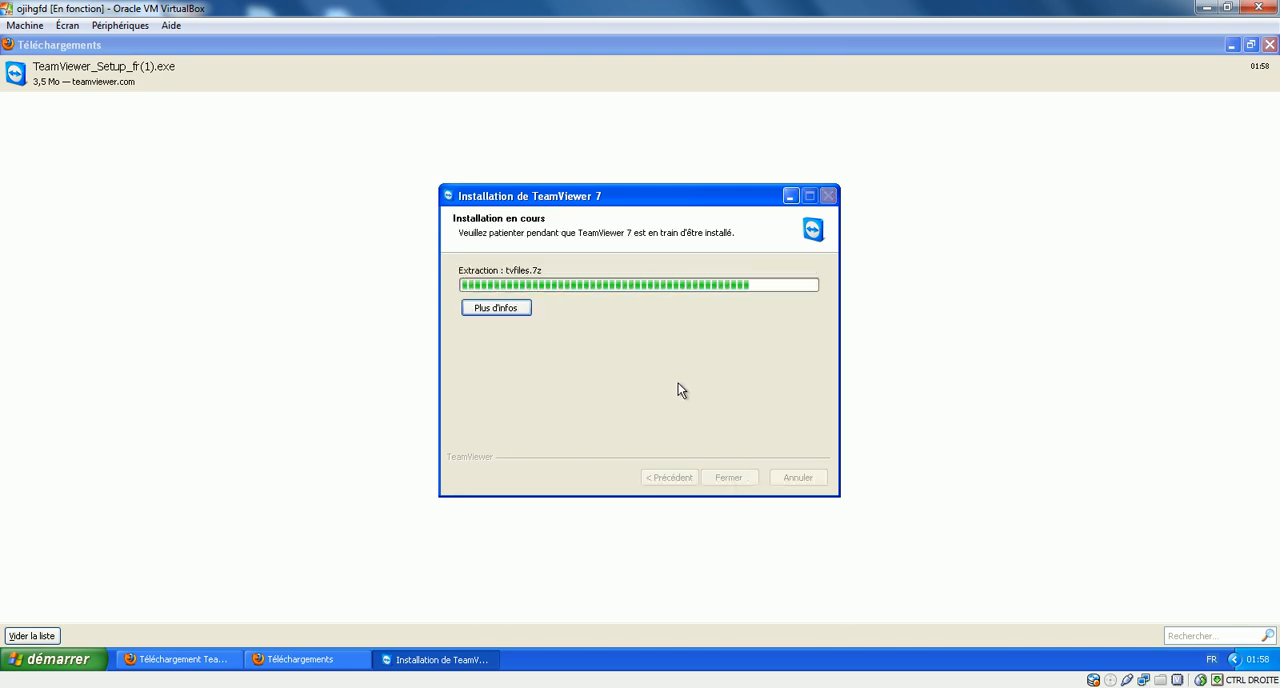
# Step: Close the downloads window and Firefox, and reposition the TeamViewer window on the virtual machine's desktop
pyautogui.click(1267, 46)
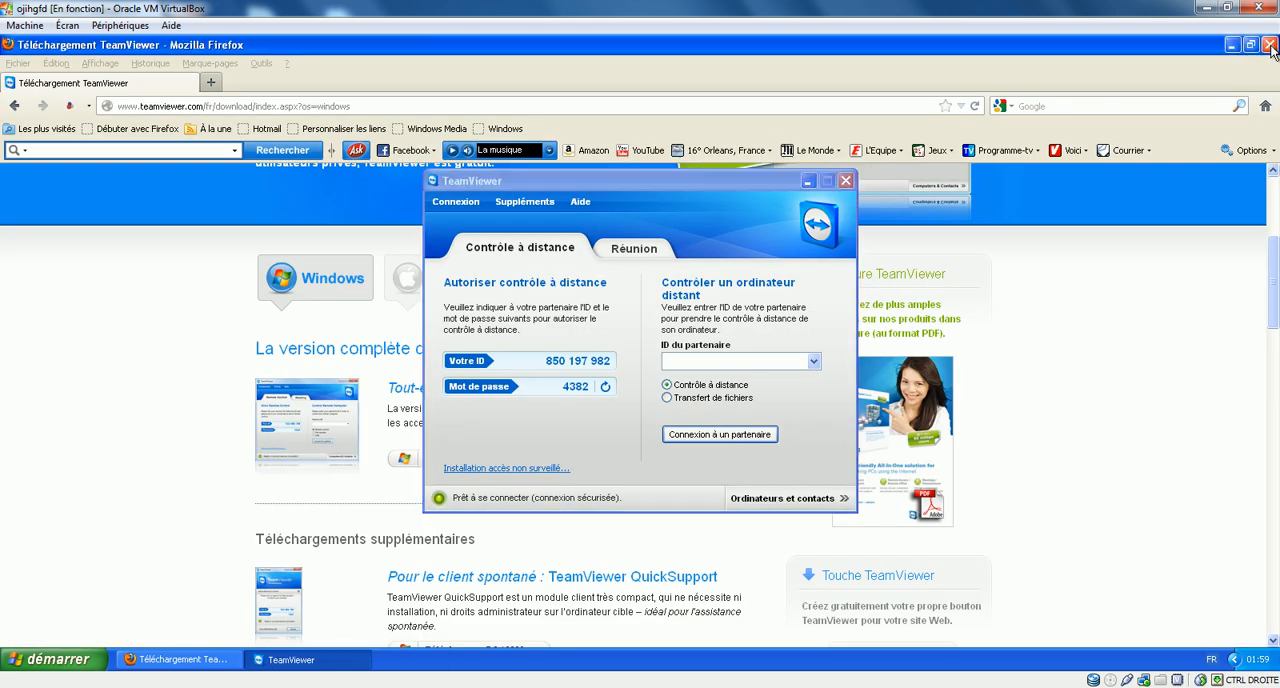
pyautogui.click(1268, 46)
pyautogui.moveTo(568, 177); pyautogui.dragTo(501, 177)
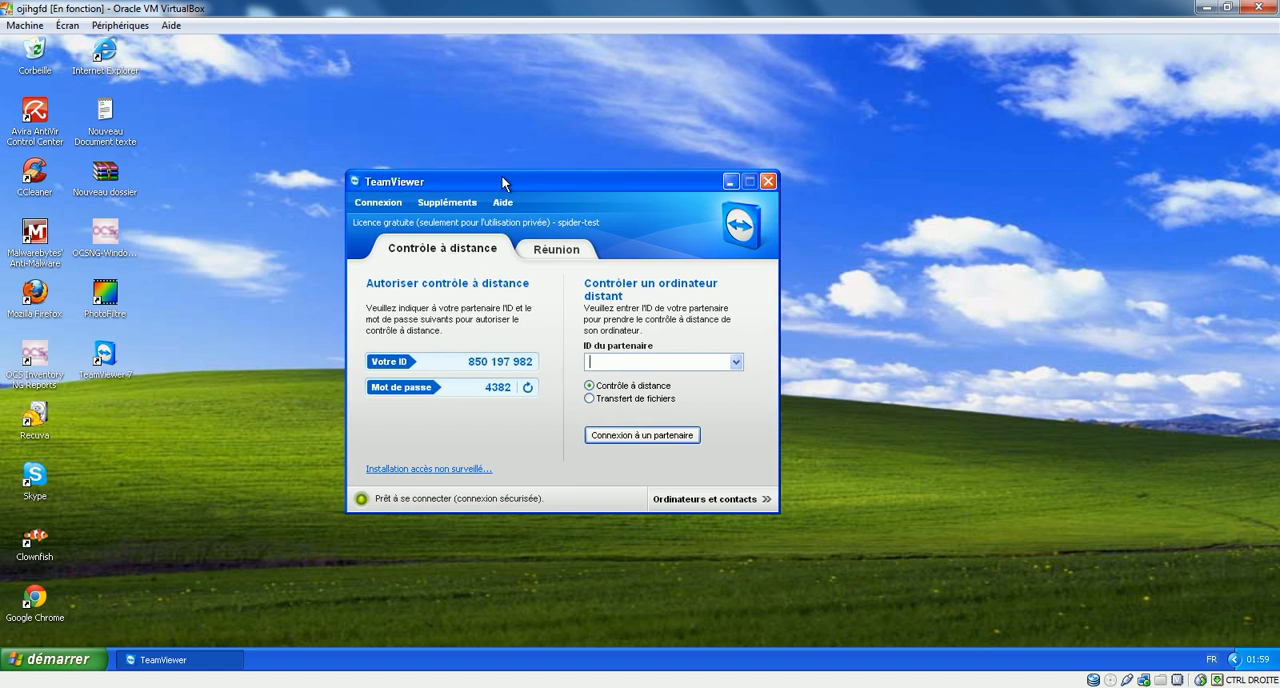
# Step: Switch to the host computer by minimising the virtual machine, close its browser, and reposition the host's TeamViewer window
pyautogui.click(1203, 8)
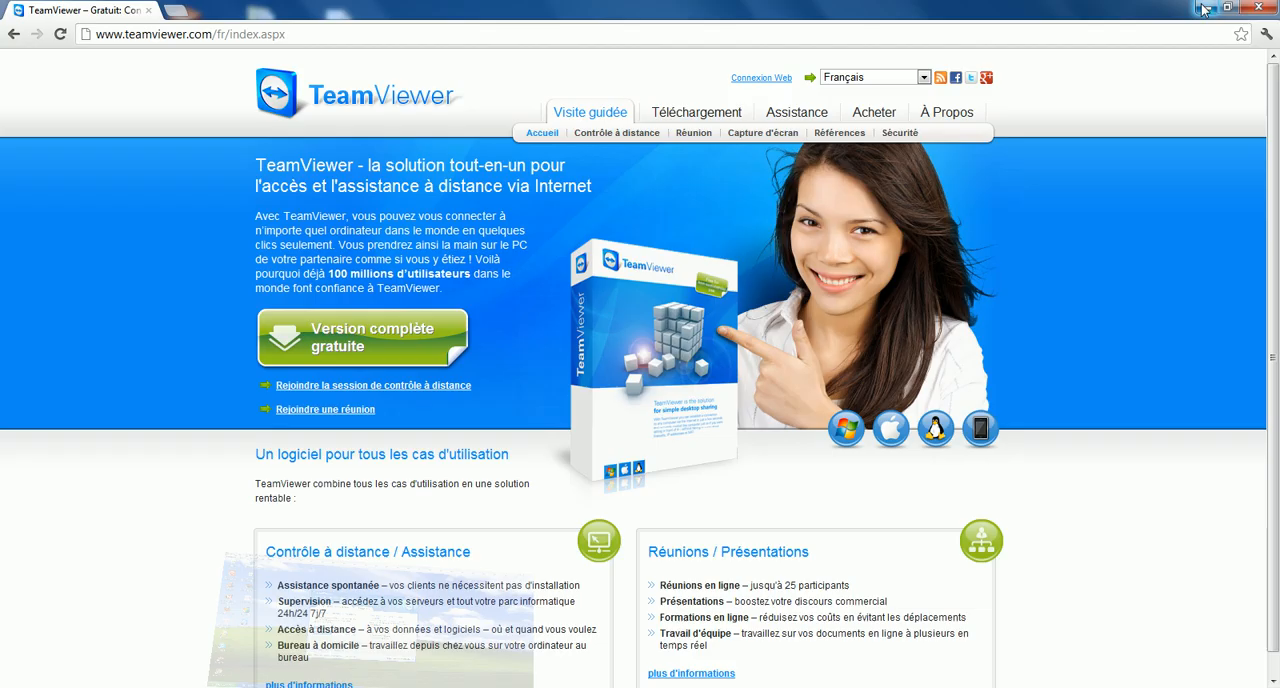
pyautogui.click(1268, 7)
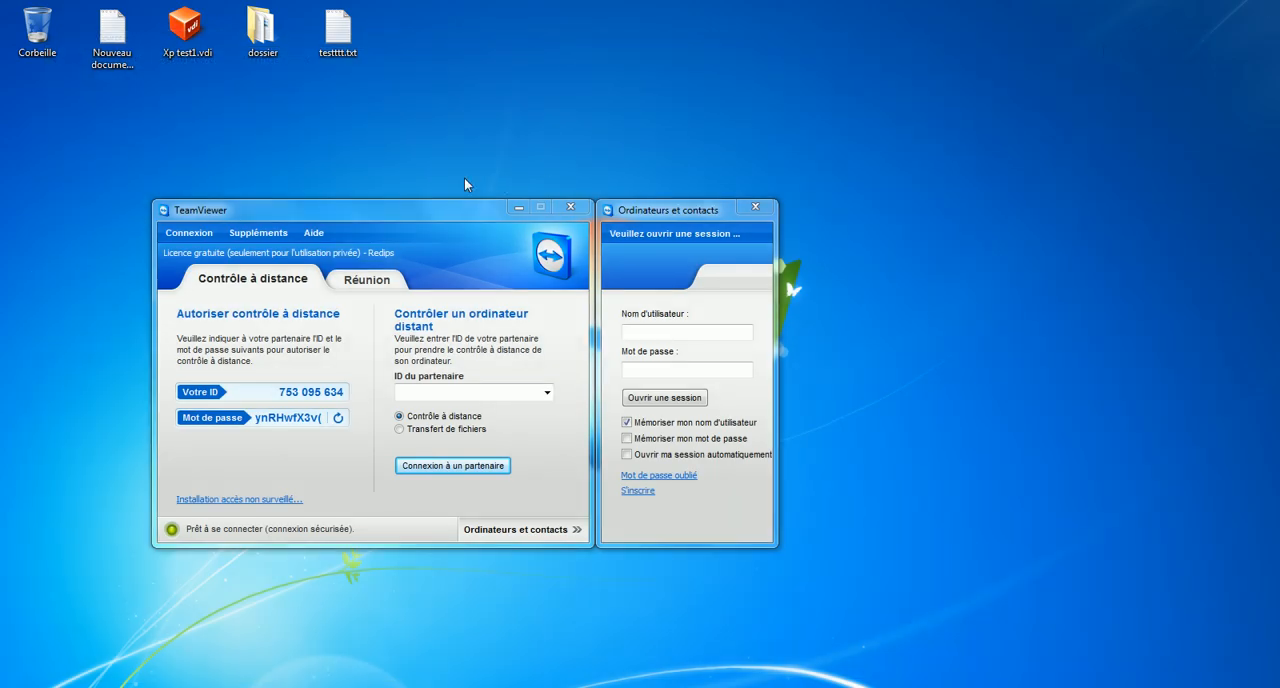
pyautogui.moveTo(334, 205); pyautogui.dragTo(511, 164)
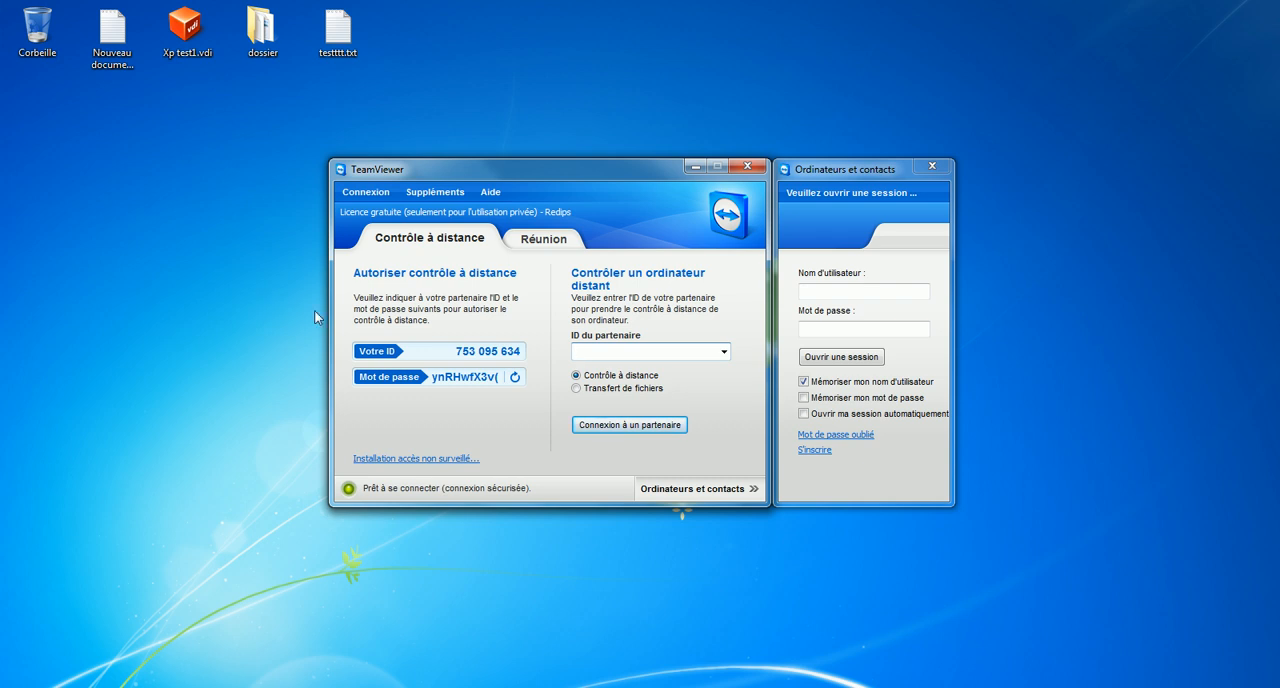
# Step: Examine the host's TeamViewer ID and random password used to authorise remote control
pyautogui.moveTo(455, 351); pyautogui.dragTo(526, 355)
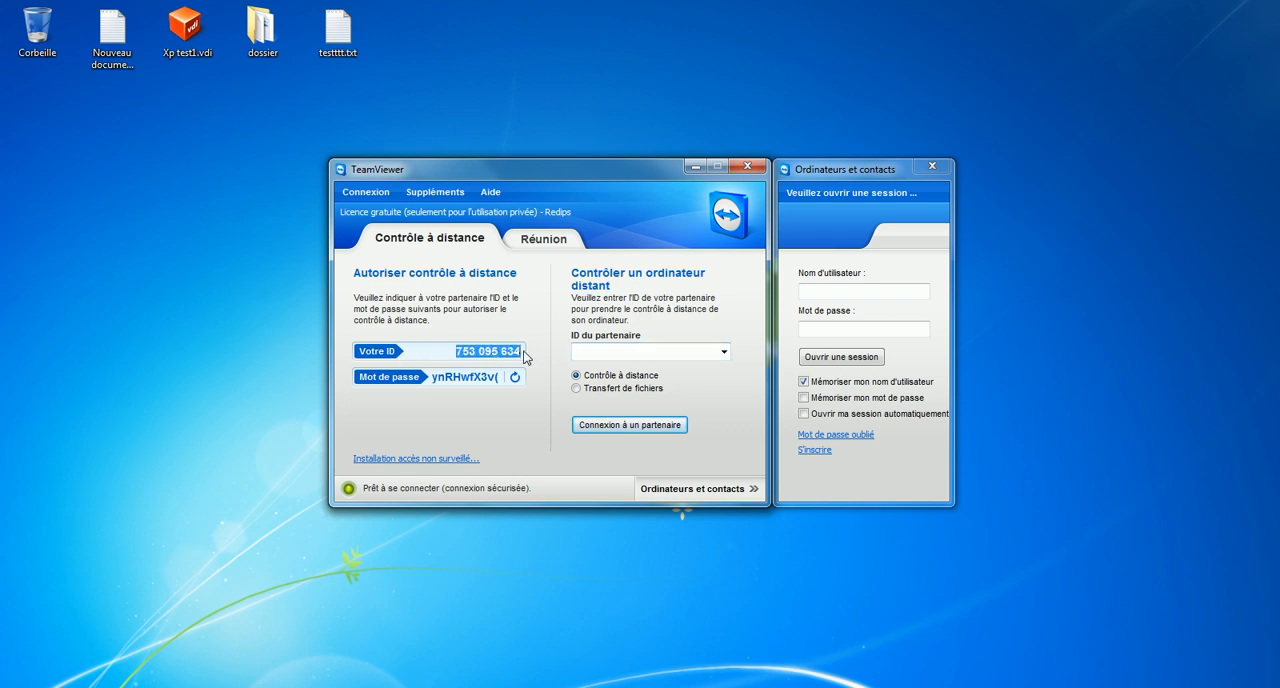
pyautogui.click(413, 357)
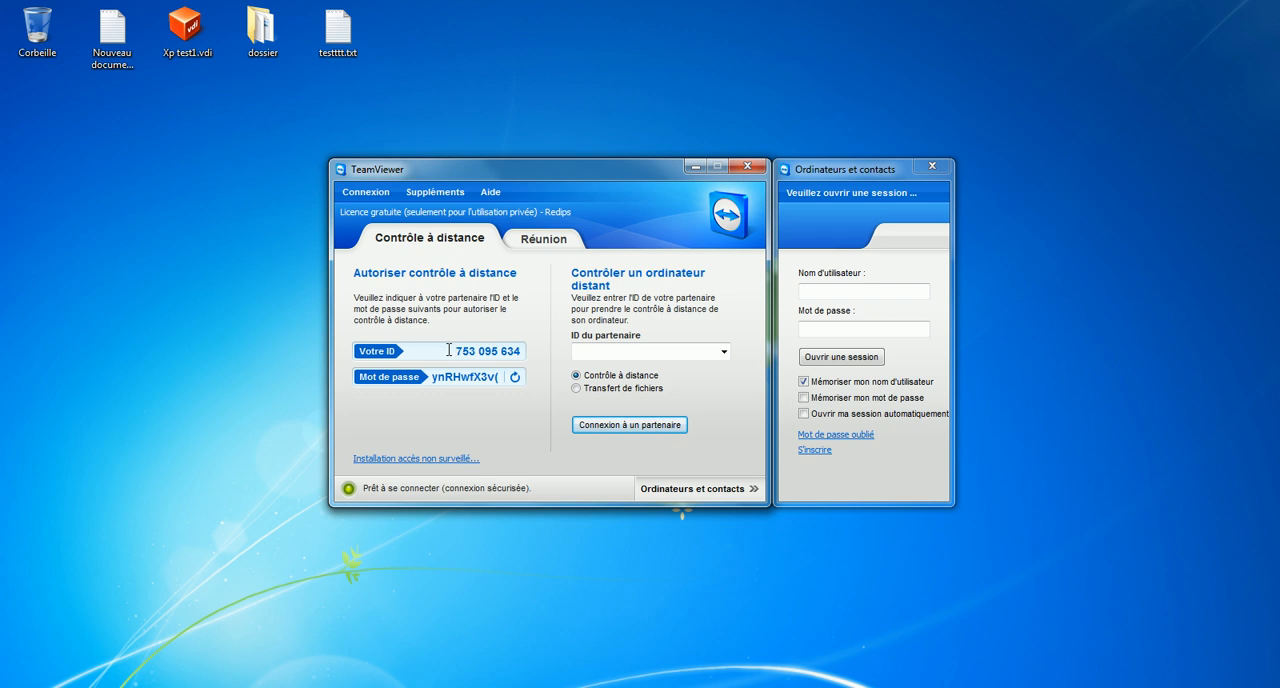
pyautogui.moveTo(435, 385); pyautogui.dragTo(502, 380)
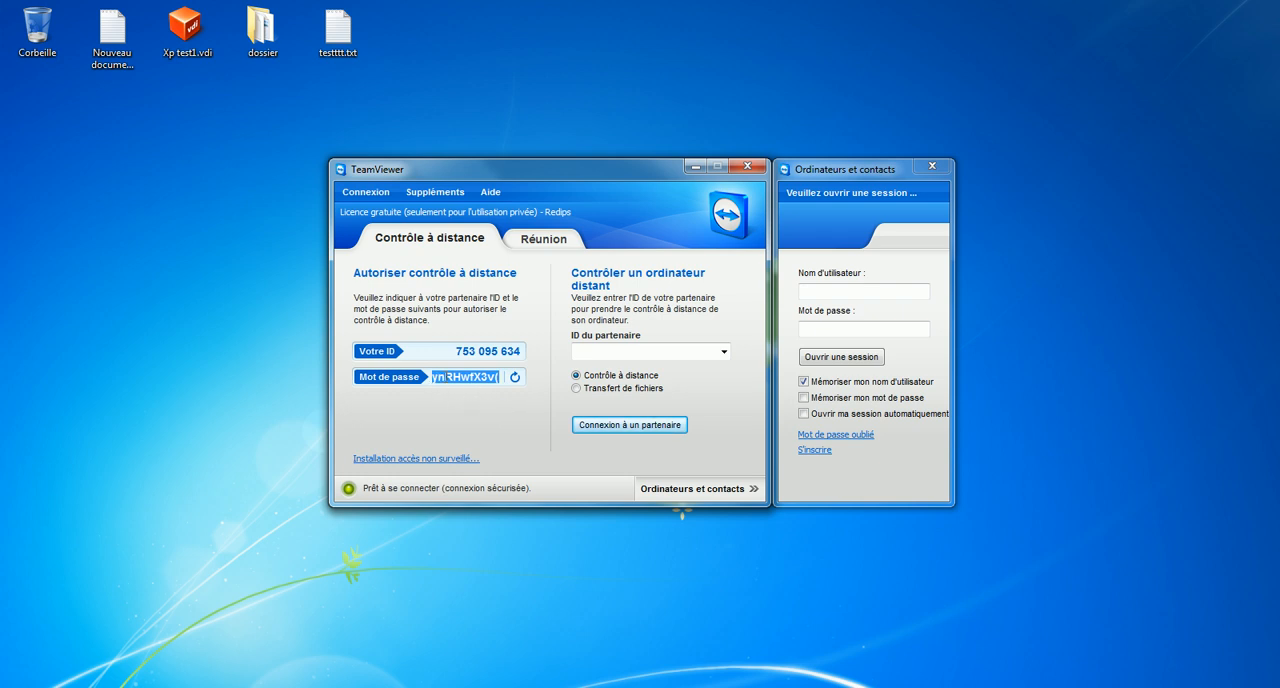
# Step: In the TeamViewer security options, set the random password strength to Standard (4 caractères)
pyautogui.click(438, 192)
pyautogui.click(437, 210)
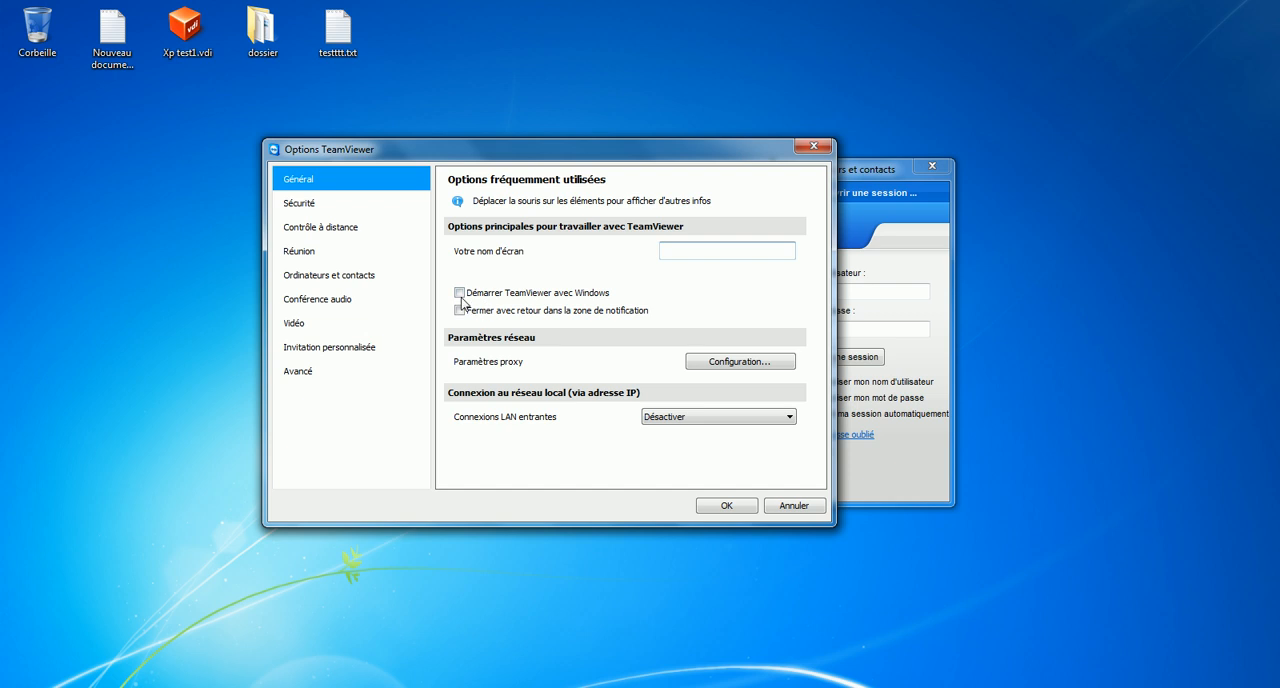
pyautogui.moveTo(572, 297)
pyautogui.click(357, 211)
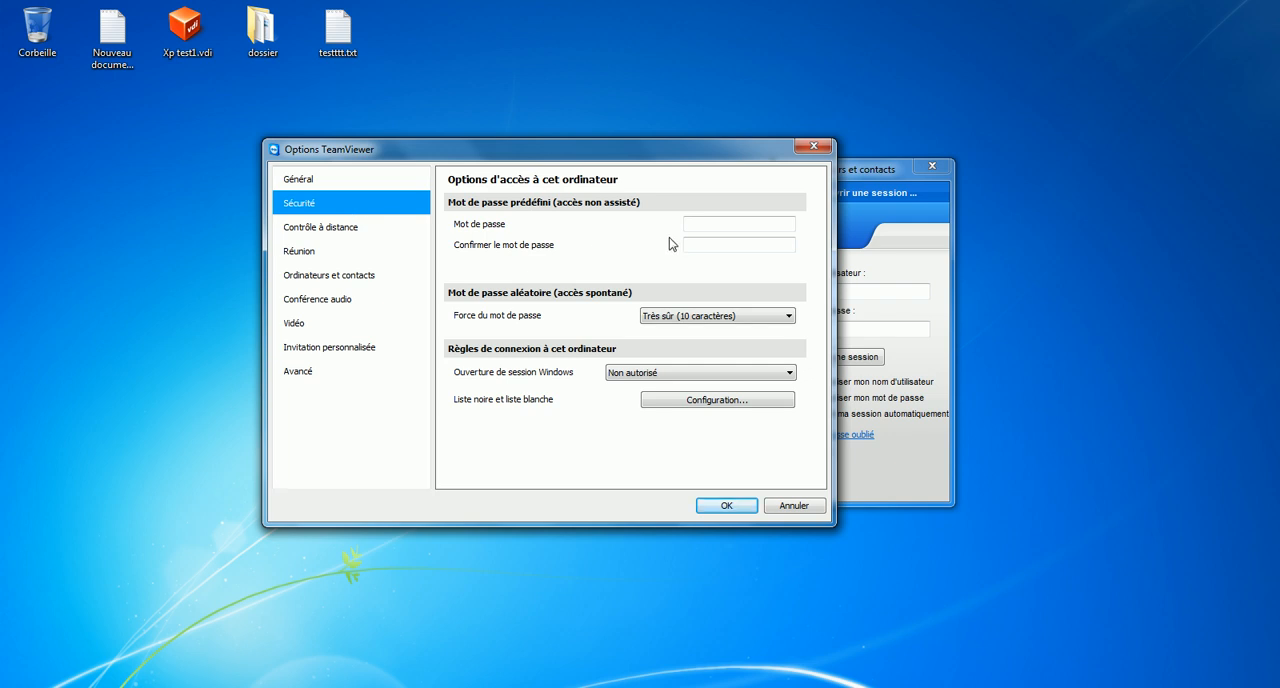
pyautogui.click(716, 224)
pyautogui.click(703, 246)
pyautogui.click(690, 318)
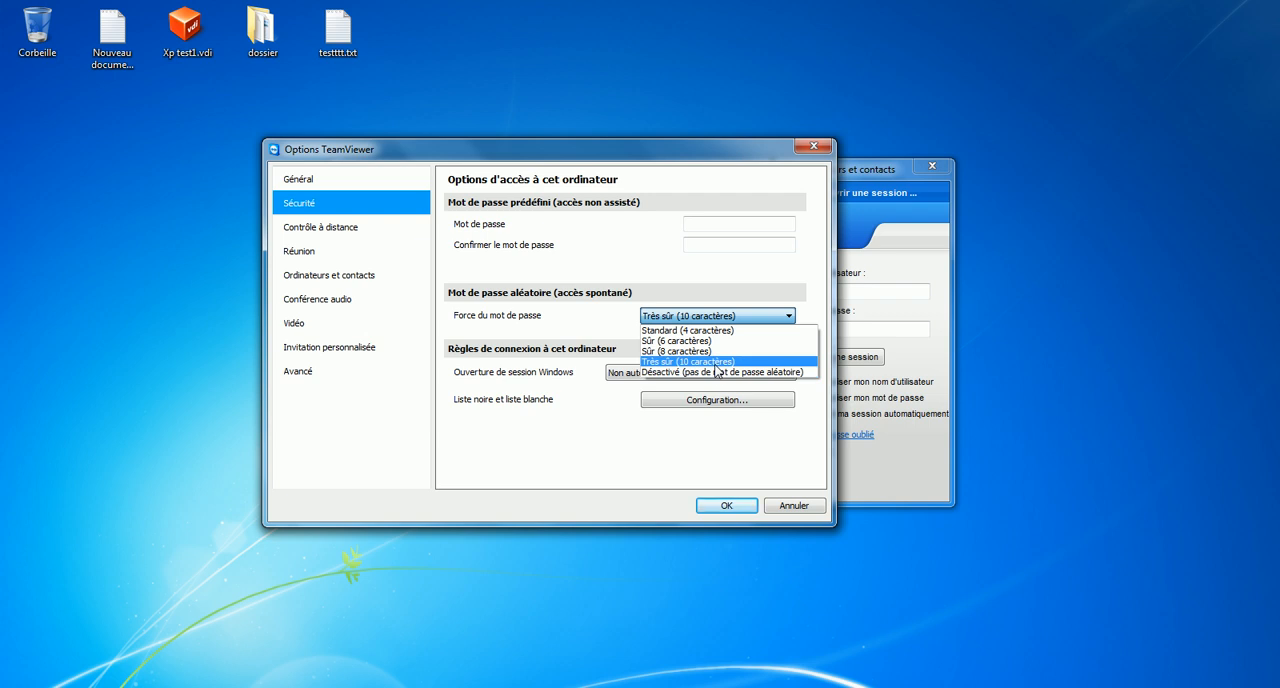
pyautogui.click(715, 365)
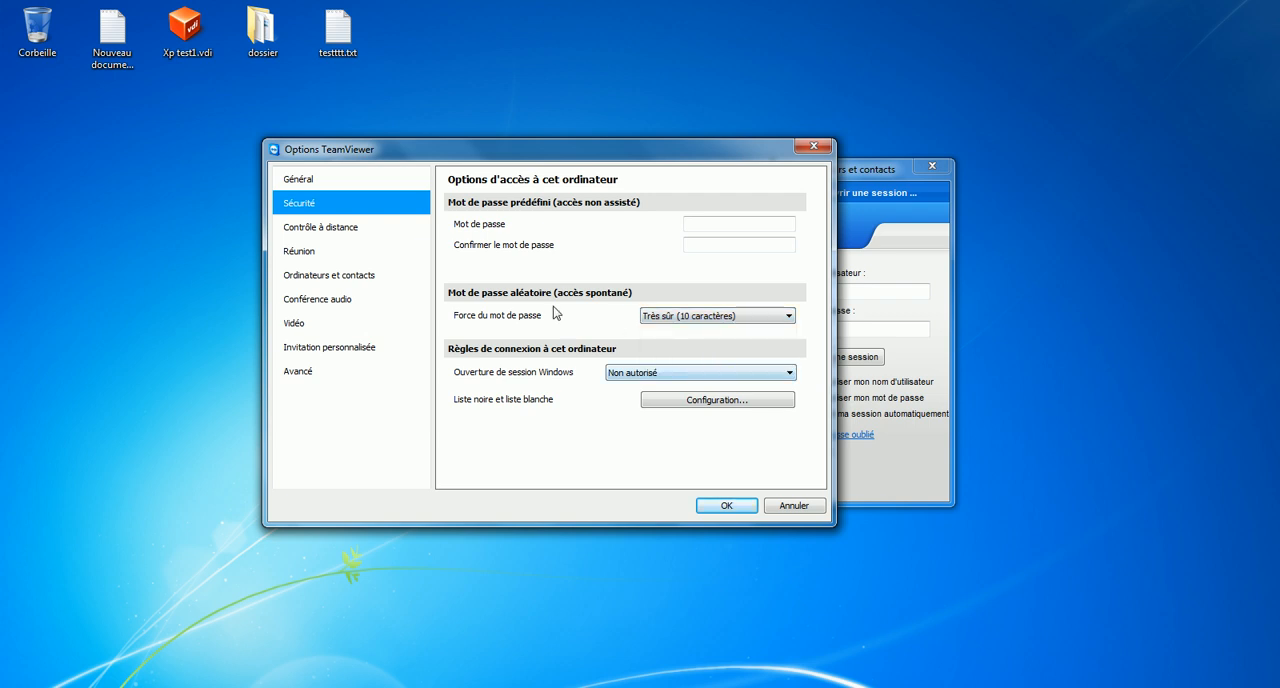
pyautogui.click(658, 318)
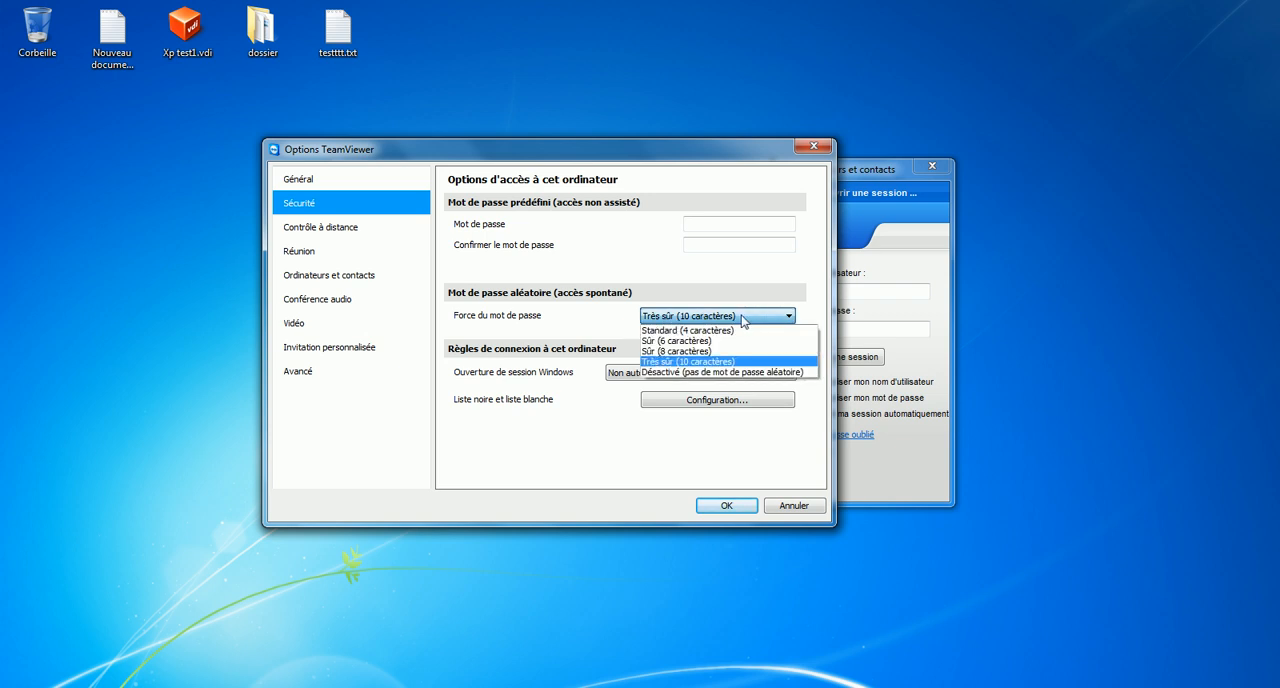
pyautogui.click(717, 331)
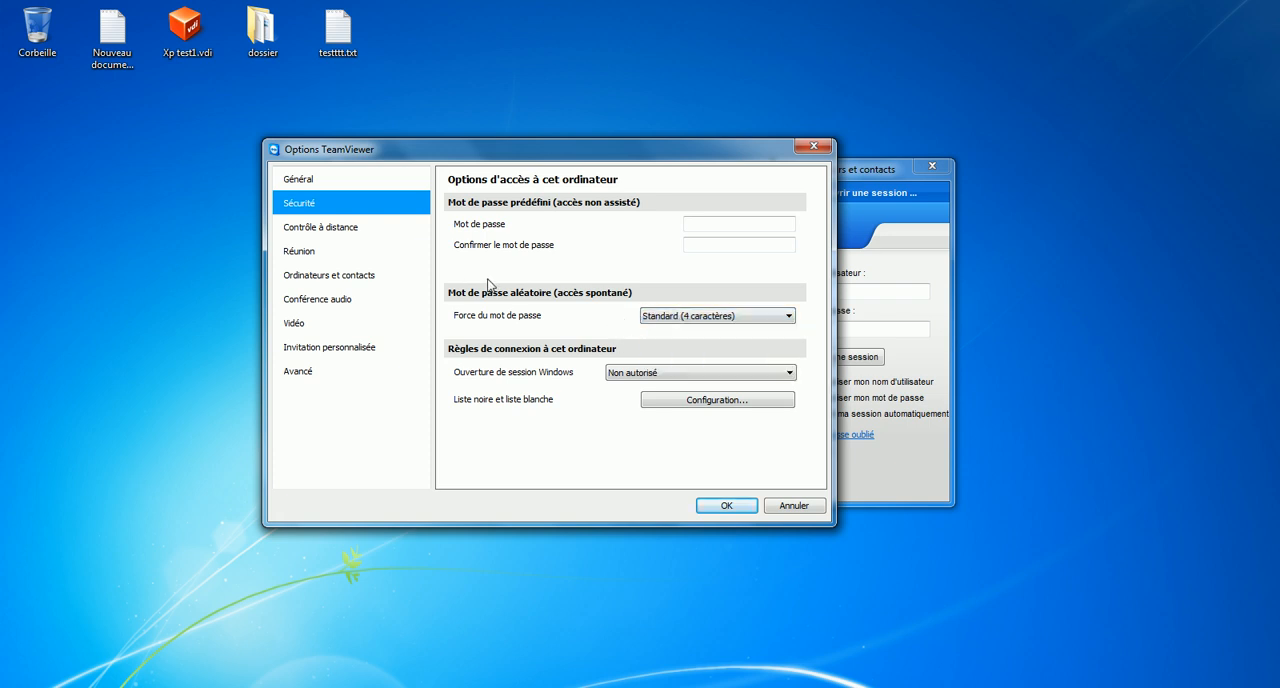
# Step: Set the display quality for remote control to Privilégier la vitesse
pyautogui.click(371, 236)
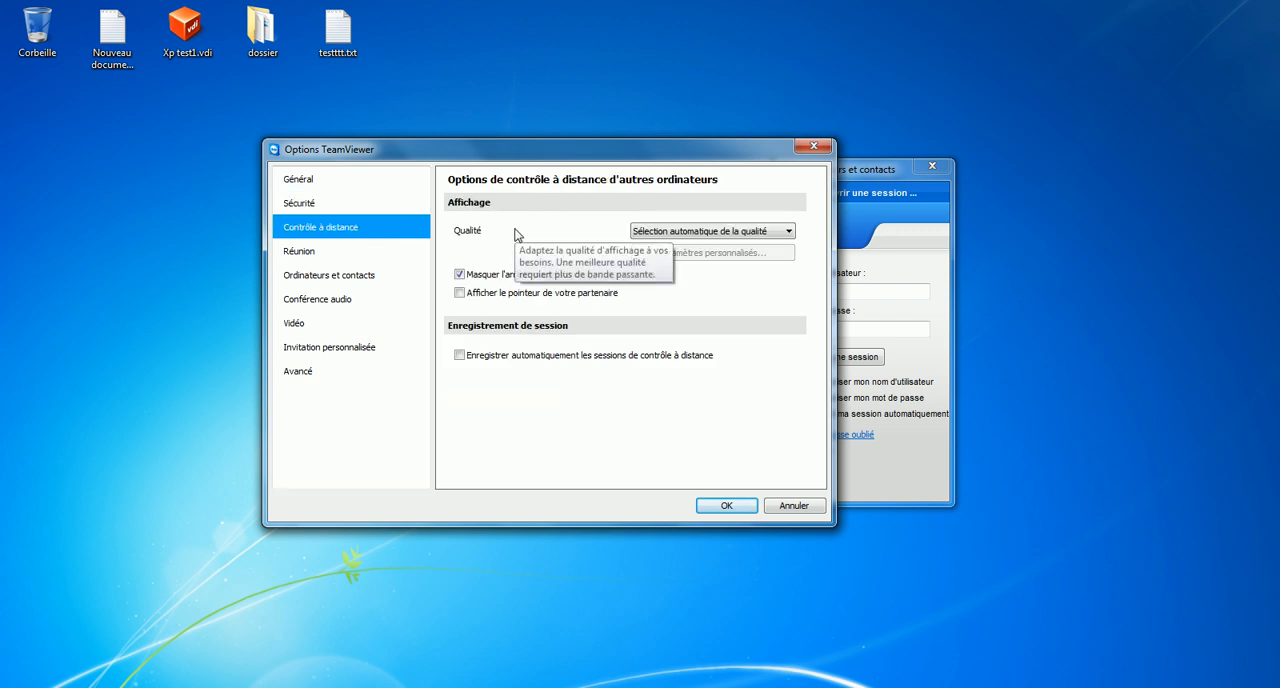
pyautogui.click(697, 231)
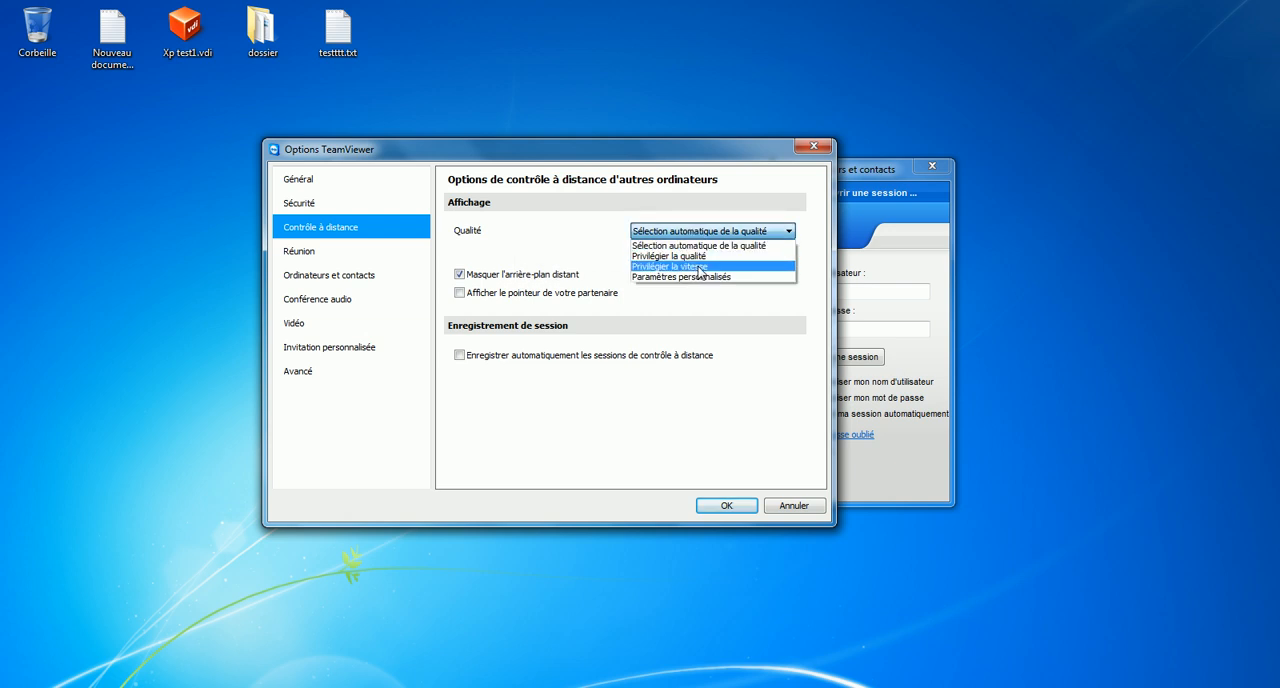
pyautogui.click(700, 267)
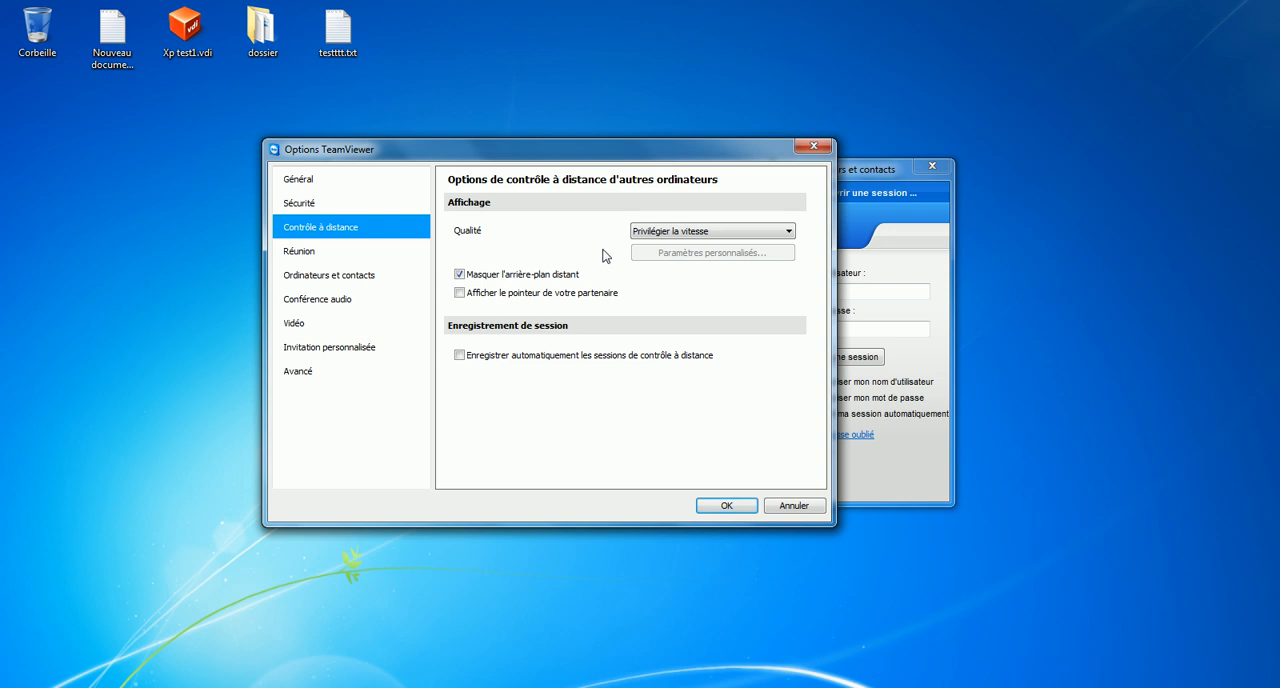
# Step: Review the meeting, computers and contacts, audio conference and advanced options, and save the TeamViewer settings
pyautogui.click(404, 251)
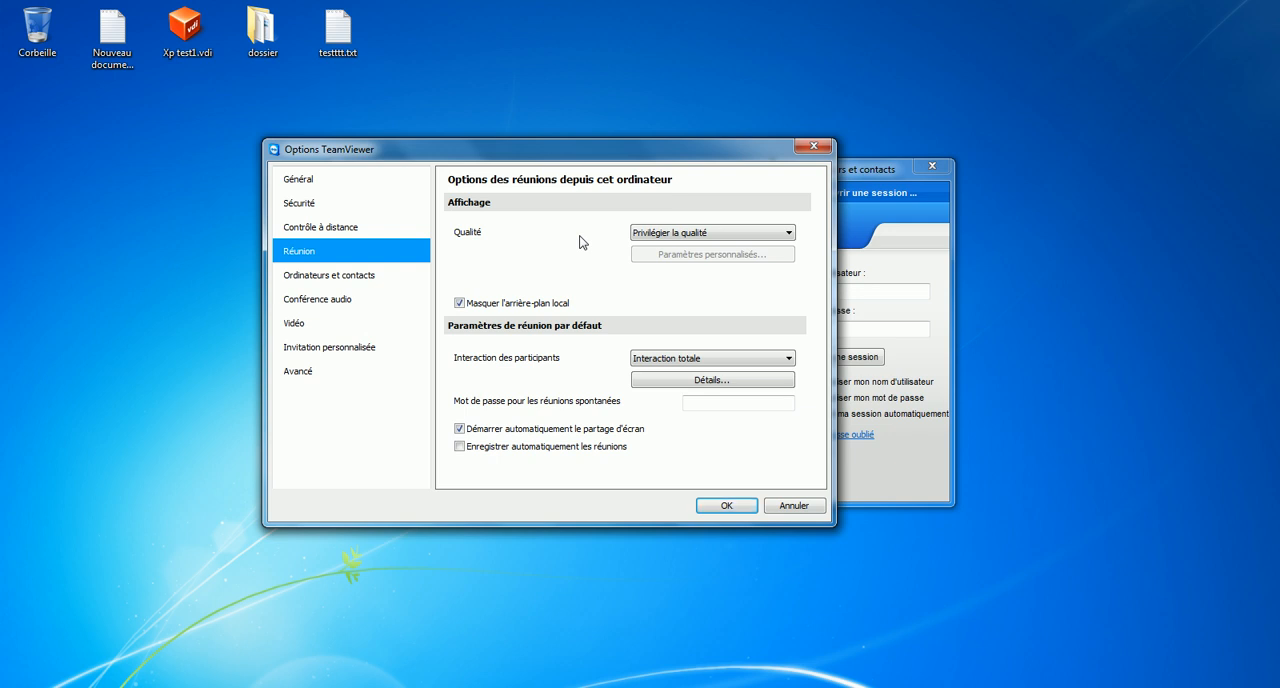
pyautogui.click(413, 278)
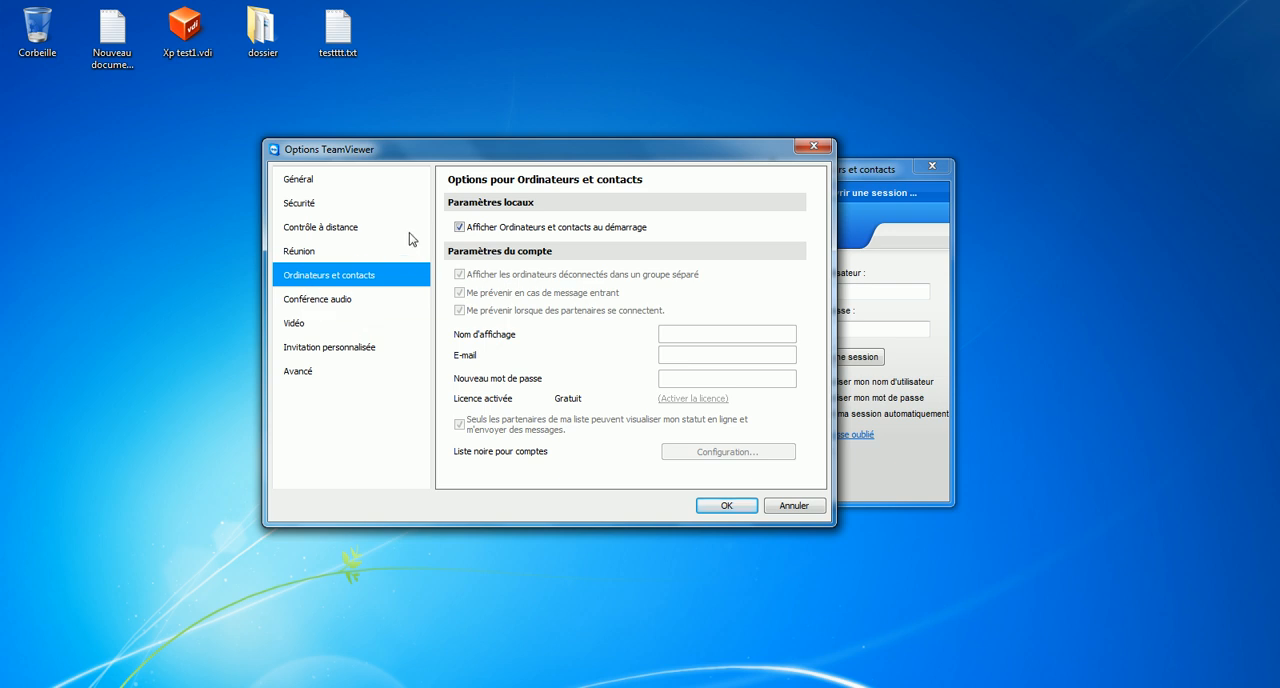
pyautogui.click(373, 300)
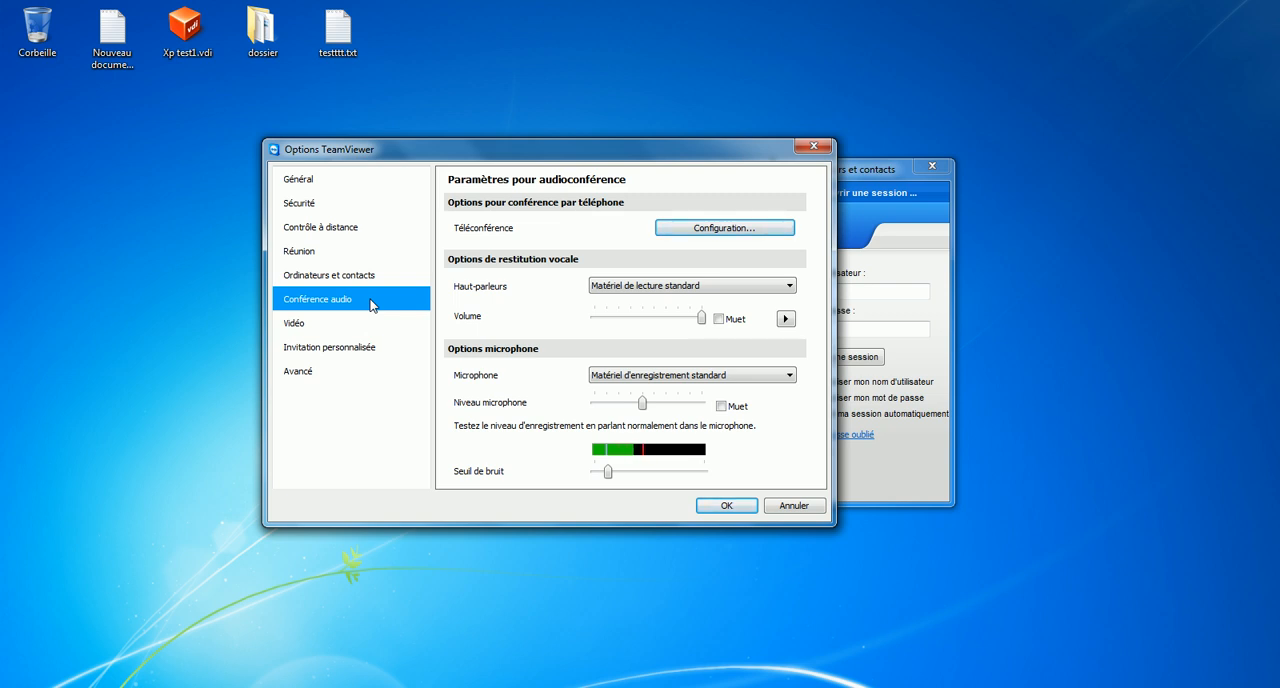
pyautogui.click(336, 372)
pyautogui.click(569, 297)
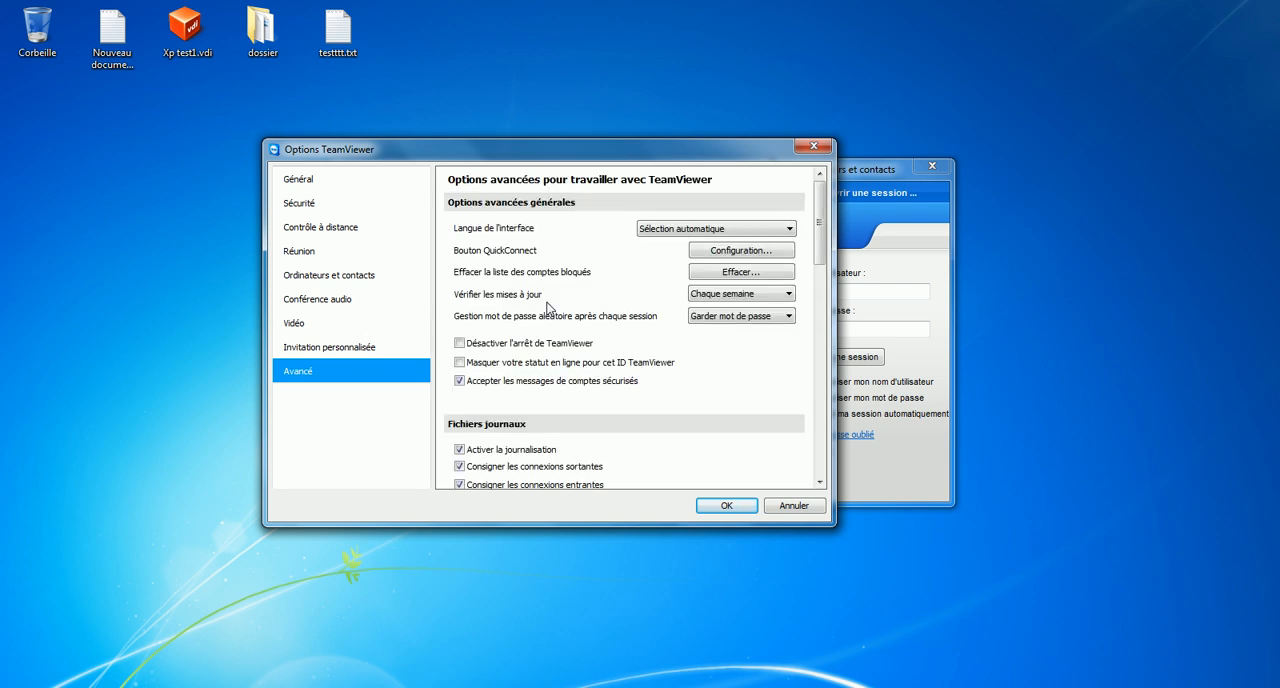
pyautogui.moveTo(818, 222)
pyautogui.mouseDown()
pyautogui.moveTo(816, 432)
pyautogui.moveTo(816, 203)
pyautogui.mouseUp()
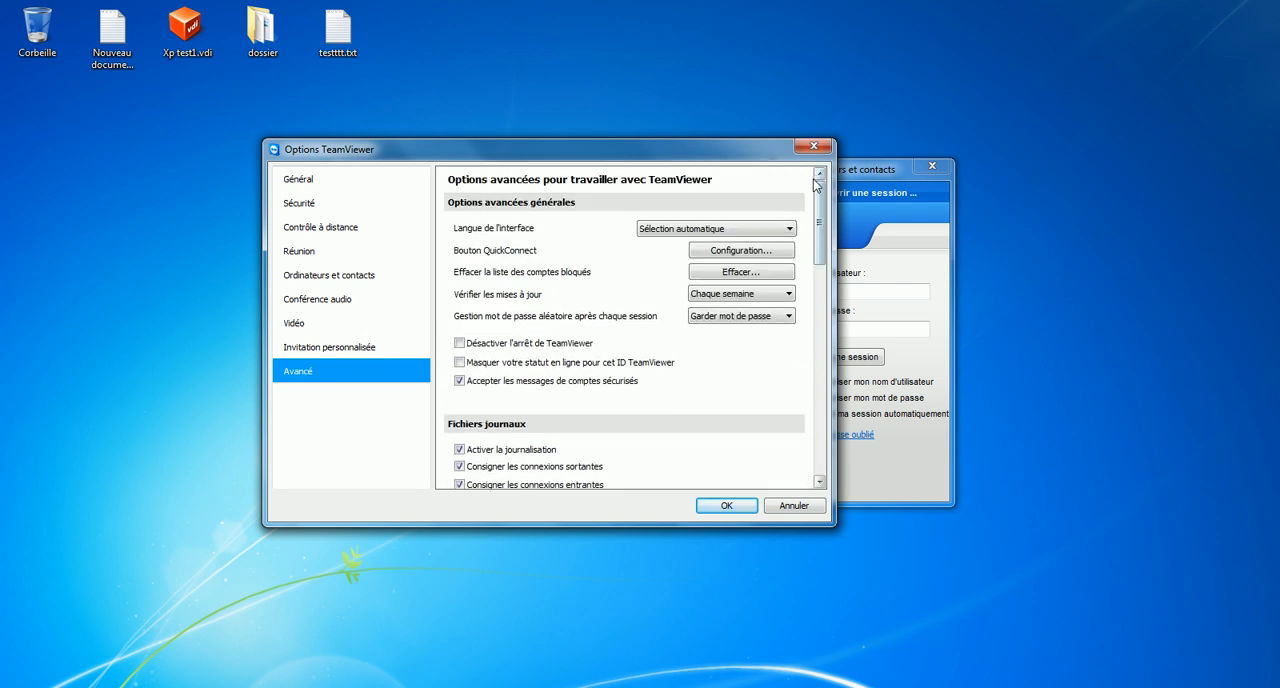
pyautogui.click(727, 507)
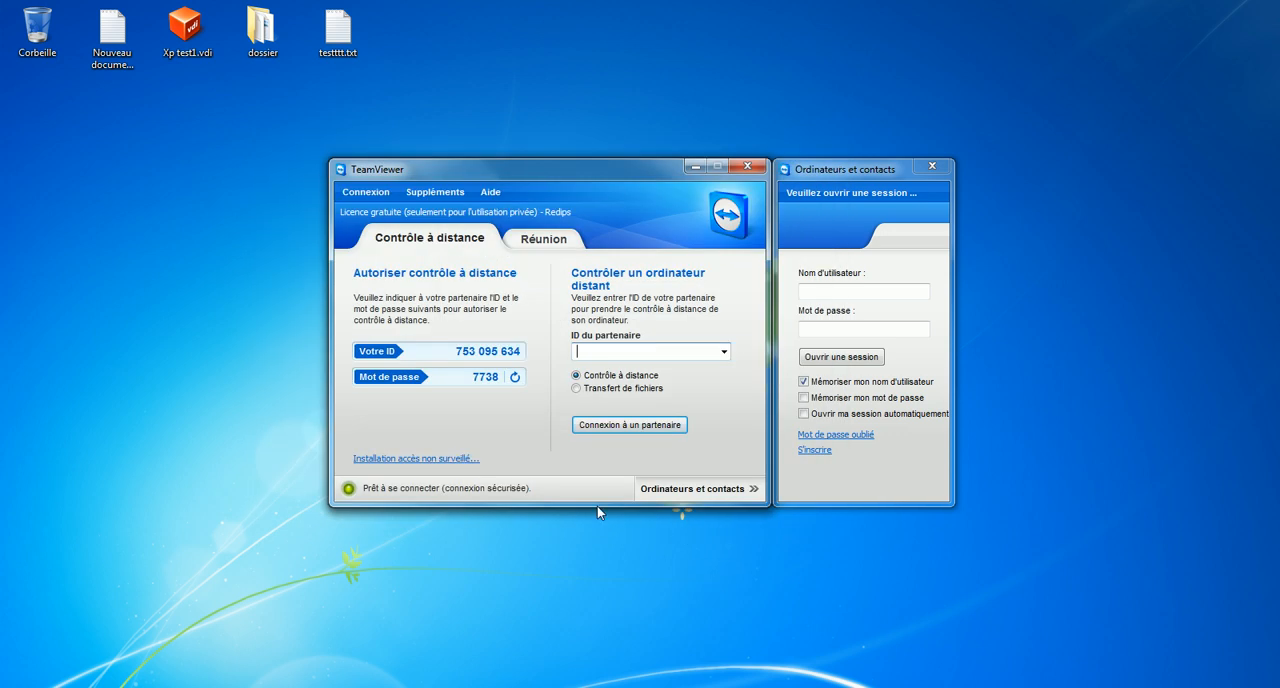
# Step: Check the host's new random password and switch back to the VirtualBox virtual machine
pyautogui.moveTo(472, 377); pyautogui.dragTo(518, 382)
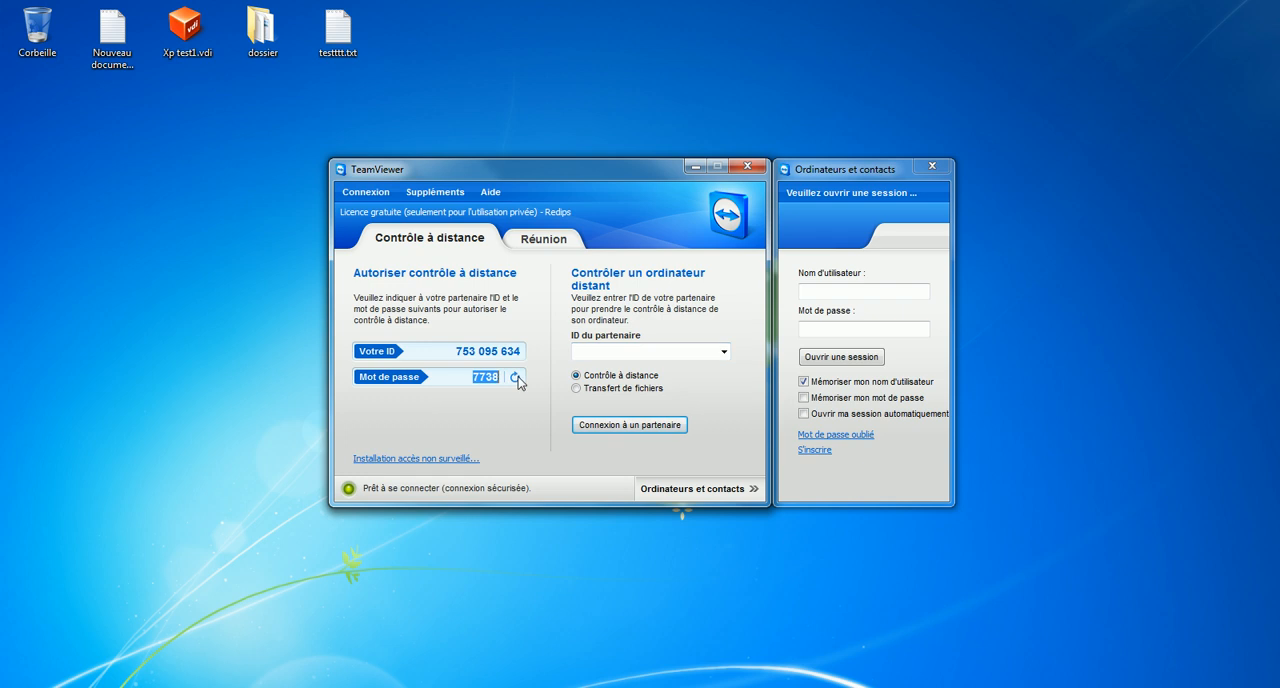
pyautogui.click(474, 377)
pyautogui.moveTo(269, 687)
pyautogui.click(268, 620)
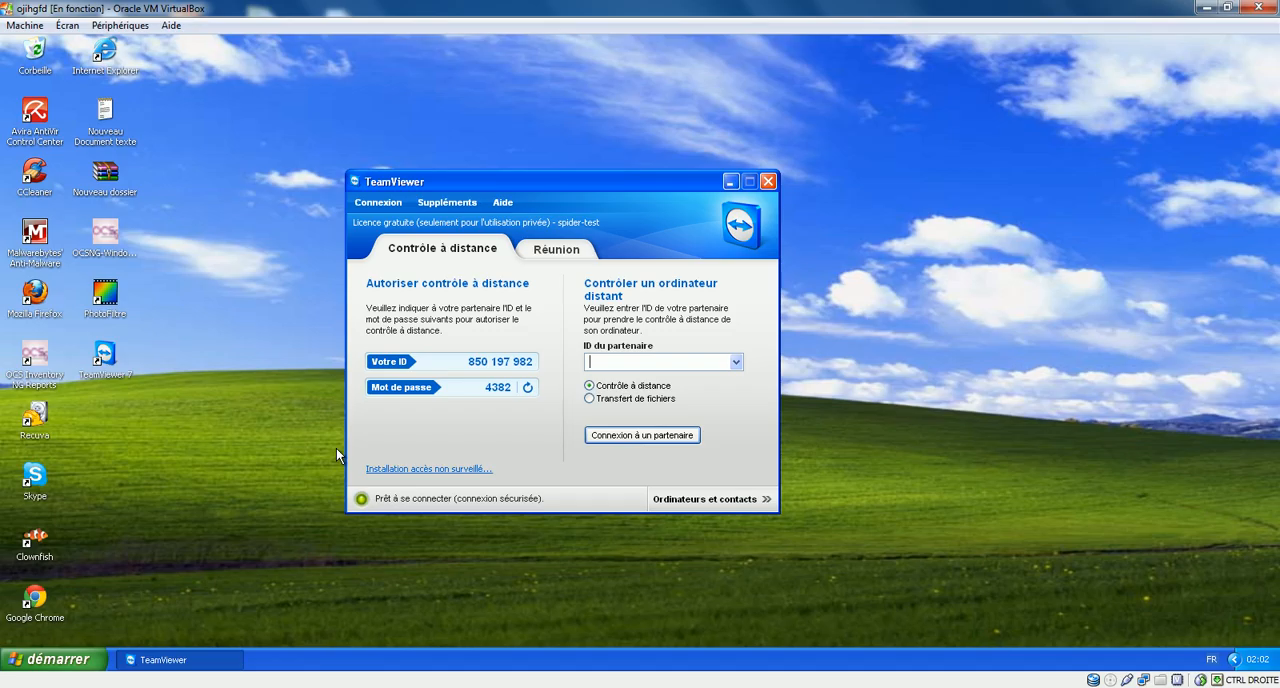
# Step: Copy the virtual machine's TeamViewer ID and paste it as the partner ID in TeamViewer on the host
pyautogui.moveTo(468, 361); pyautogui.dragTo(540, 361)
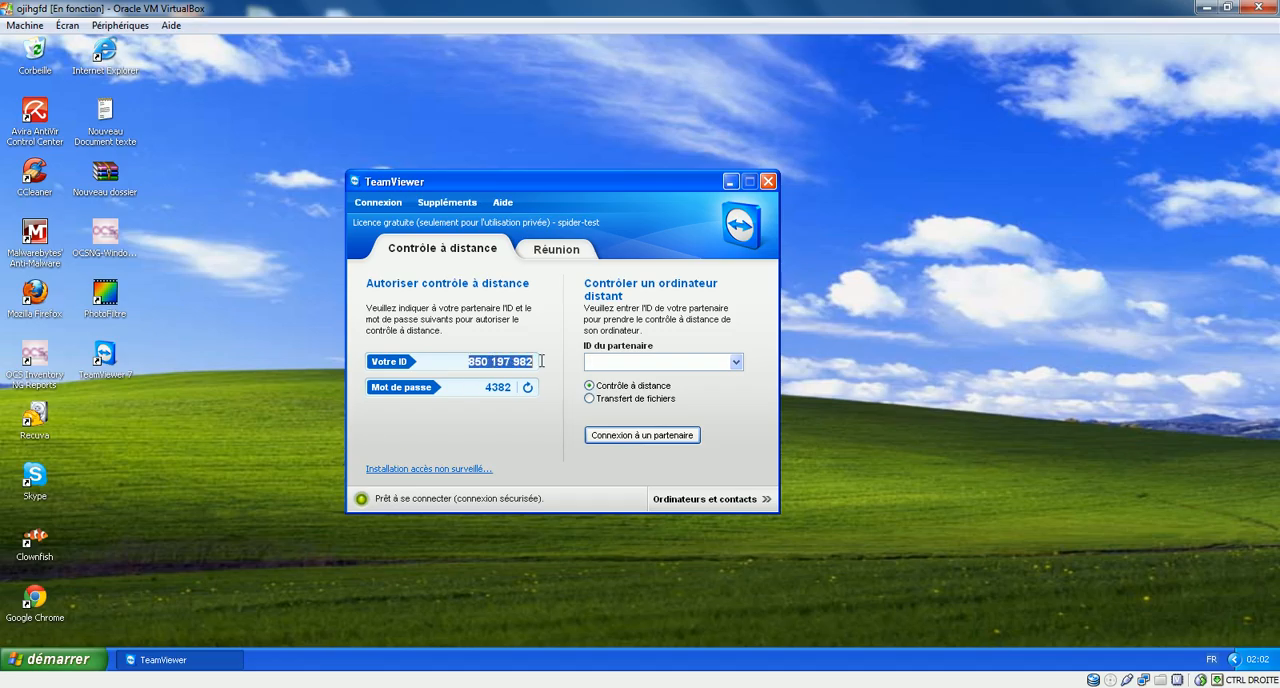
pyautogui.rightClick(520, 362)
pyautogui.click(547, 402)
pyautogui.click(317, 686)
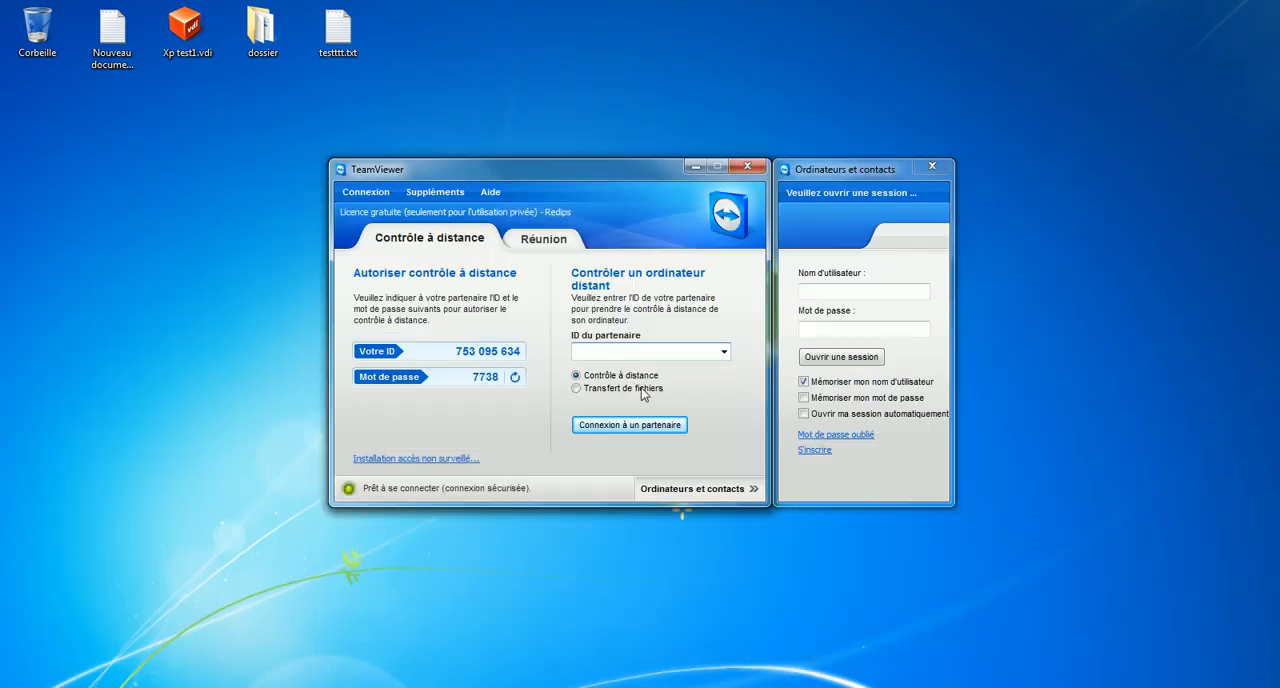
pyautogui.rightClick(619, 352)
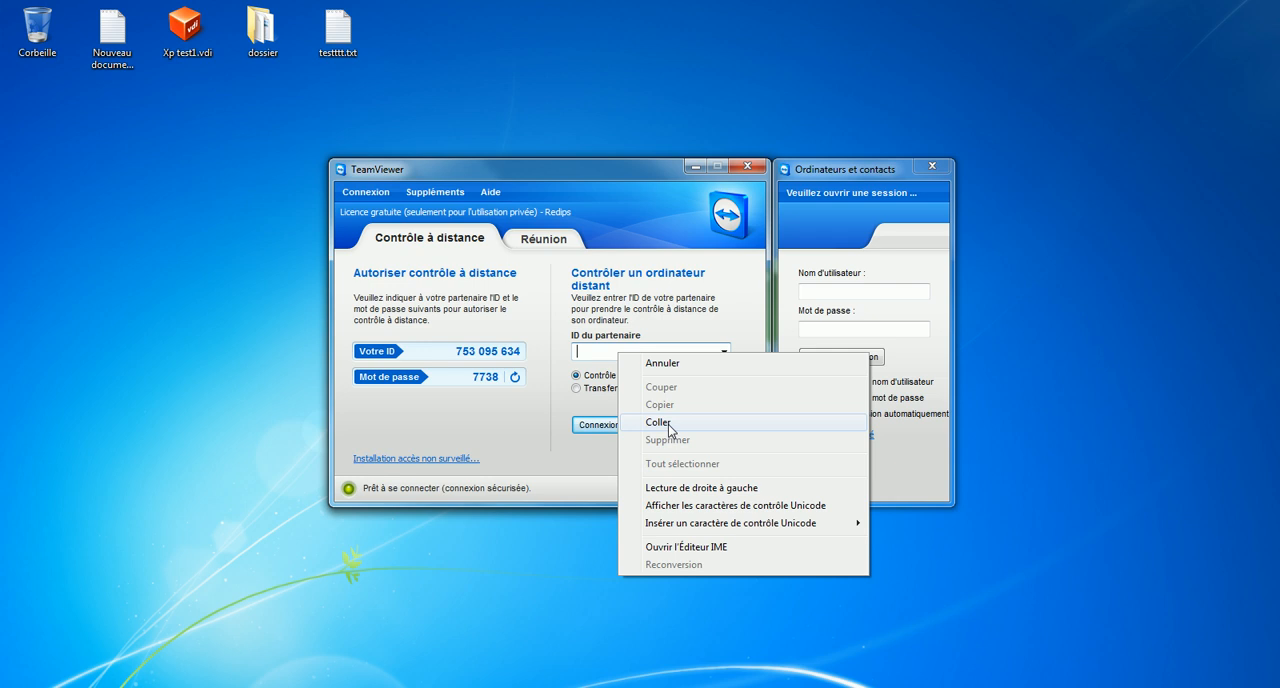
pyautogui.click(668, 424)
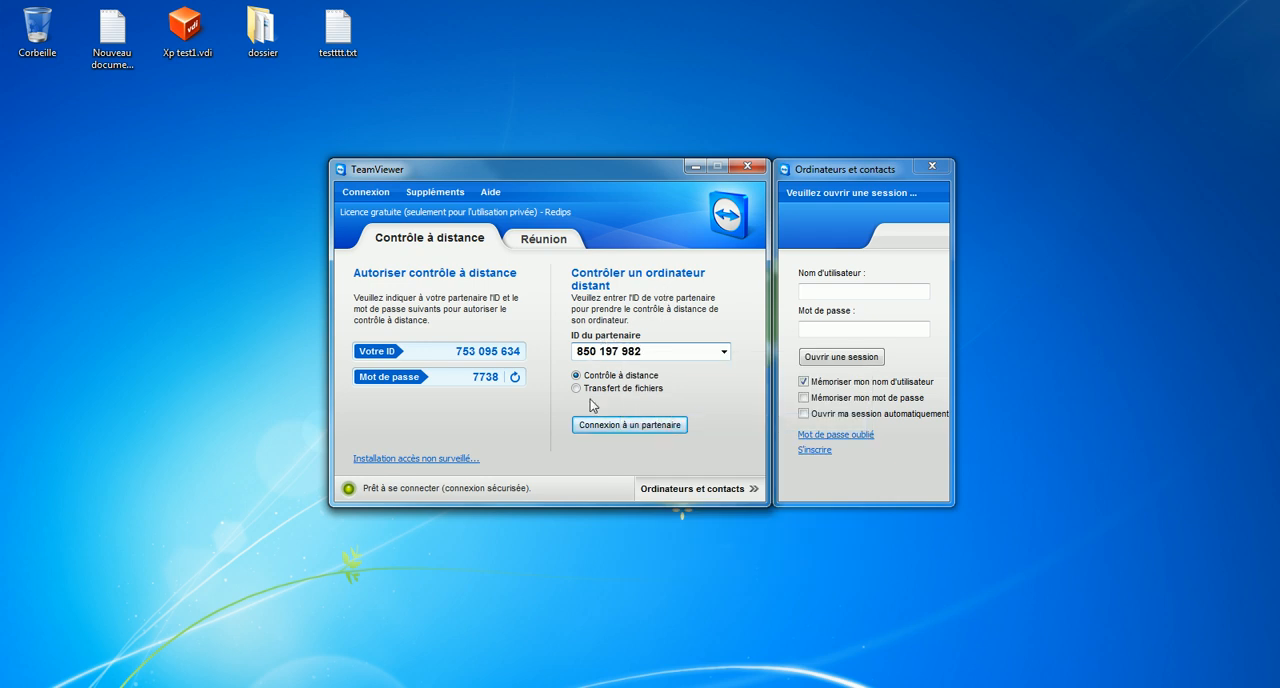
# Step: Connect to the virtual machine in Contrôle à distance mode, authenticating with the partner's TeamViewer password
pyautogui.click(637, 425)
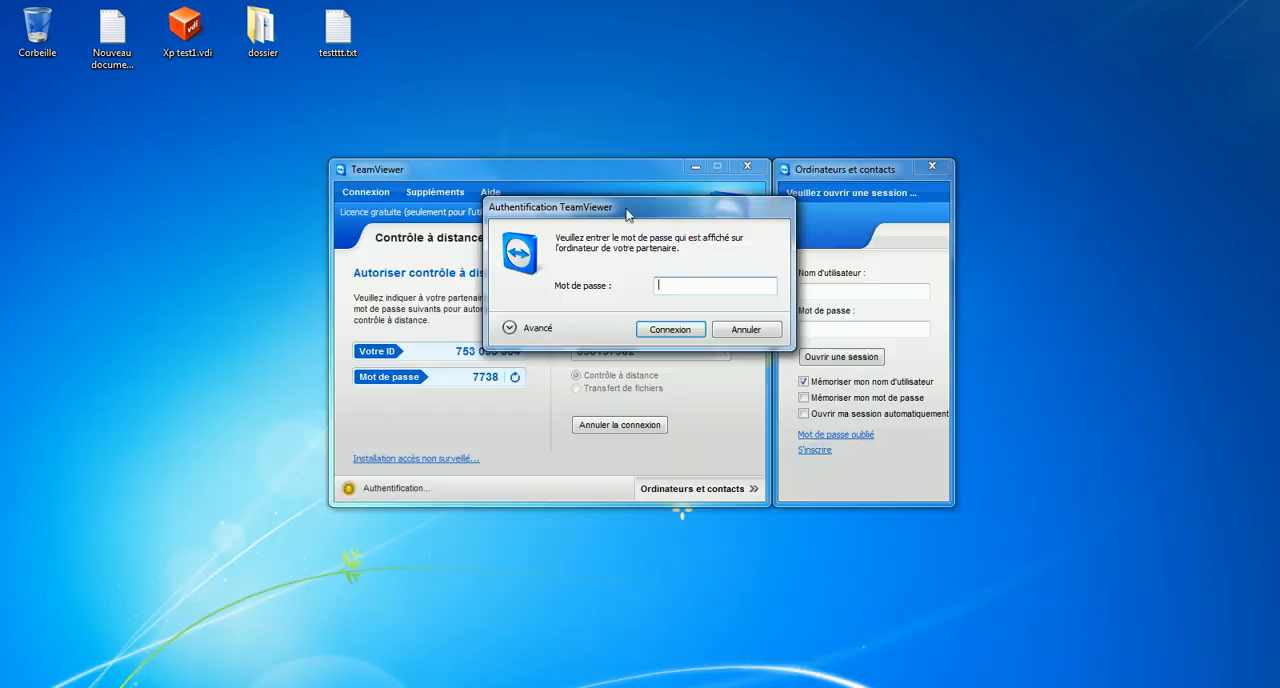
pyautogui.write('4321')
pyautogui.click(655, 332)
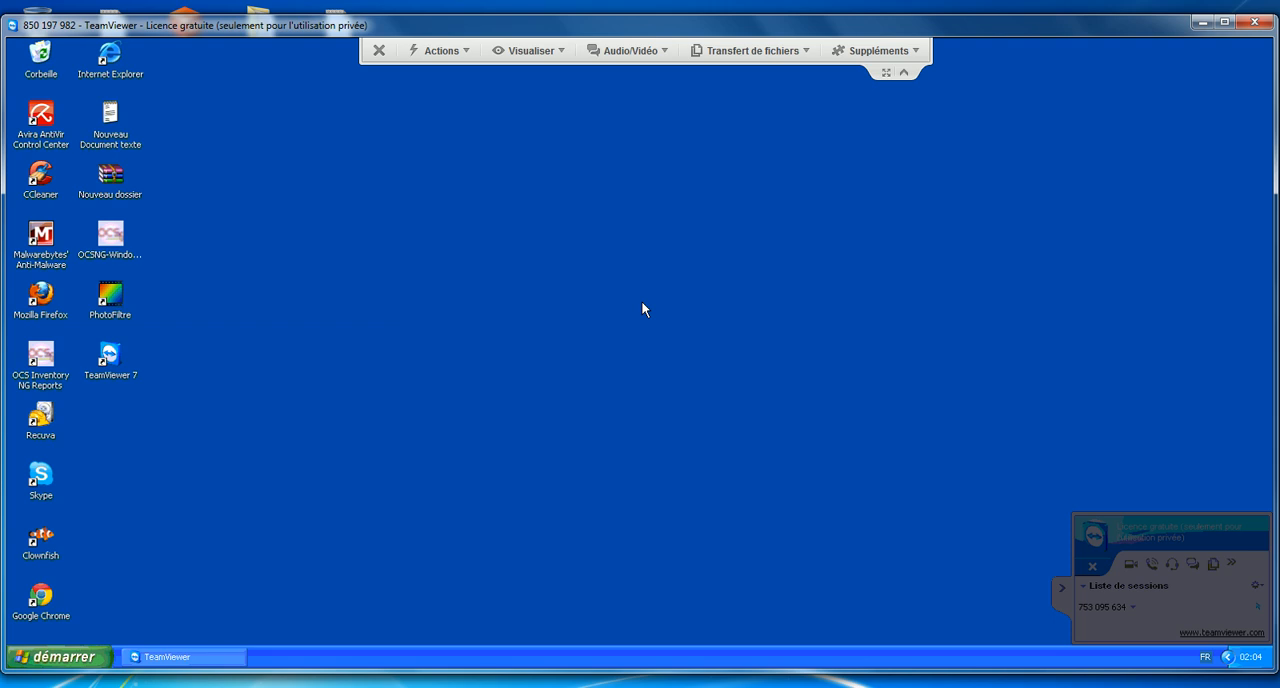
# Step: Review the actions available for the remote control session with the partner computer
pyautogui.click(457, 52)
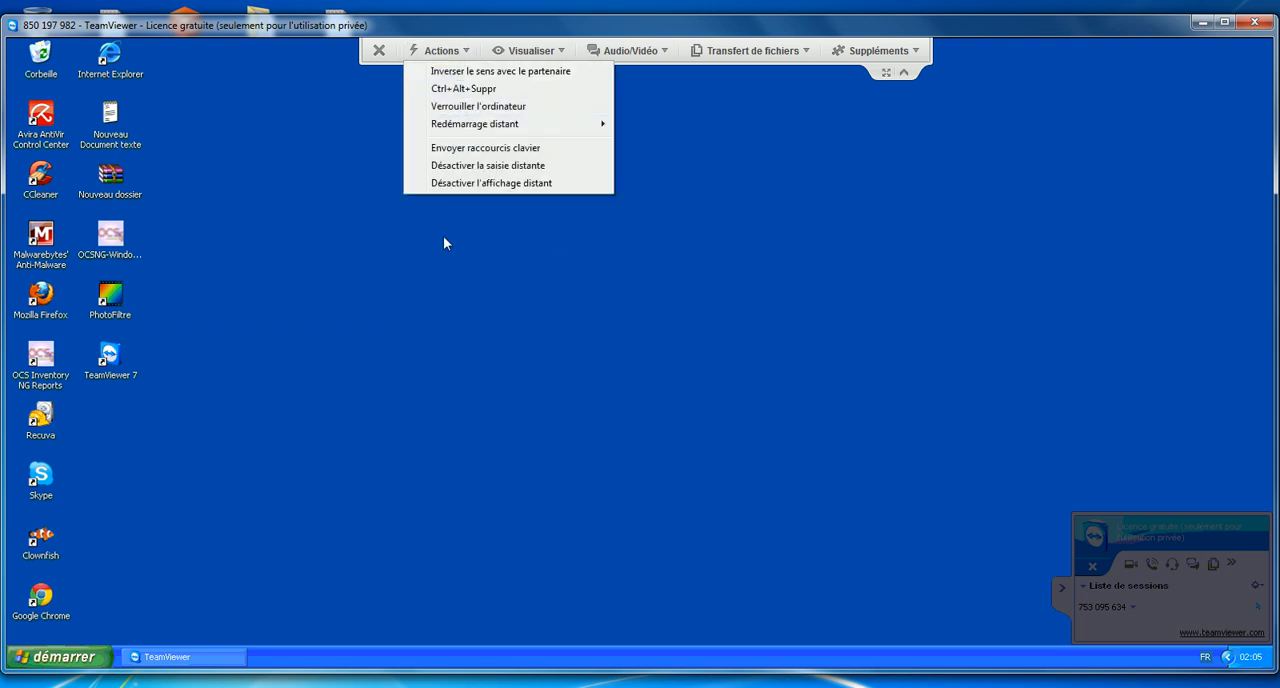
pyautogui.click(461, 72)
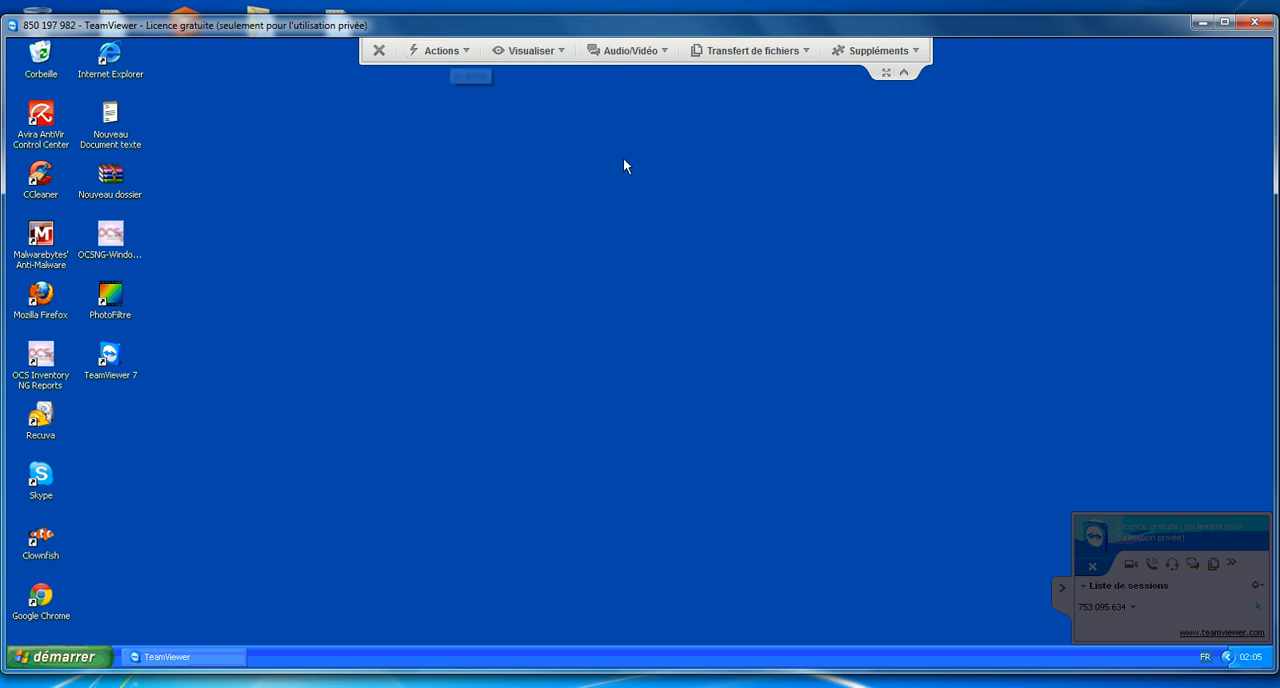